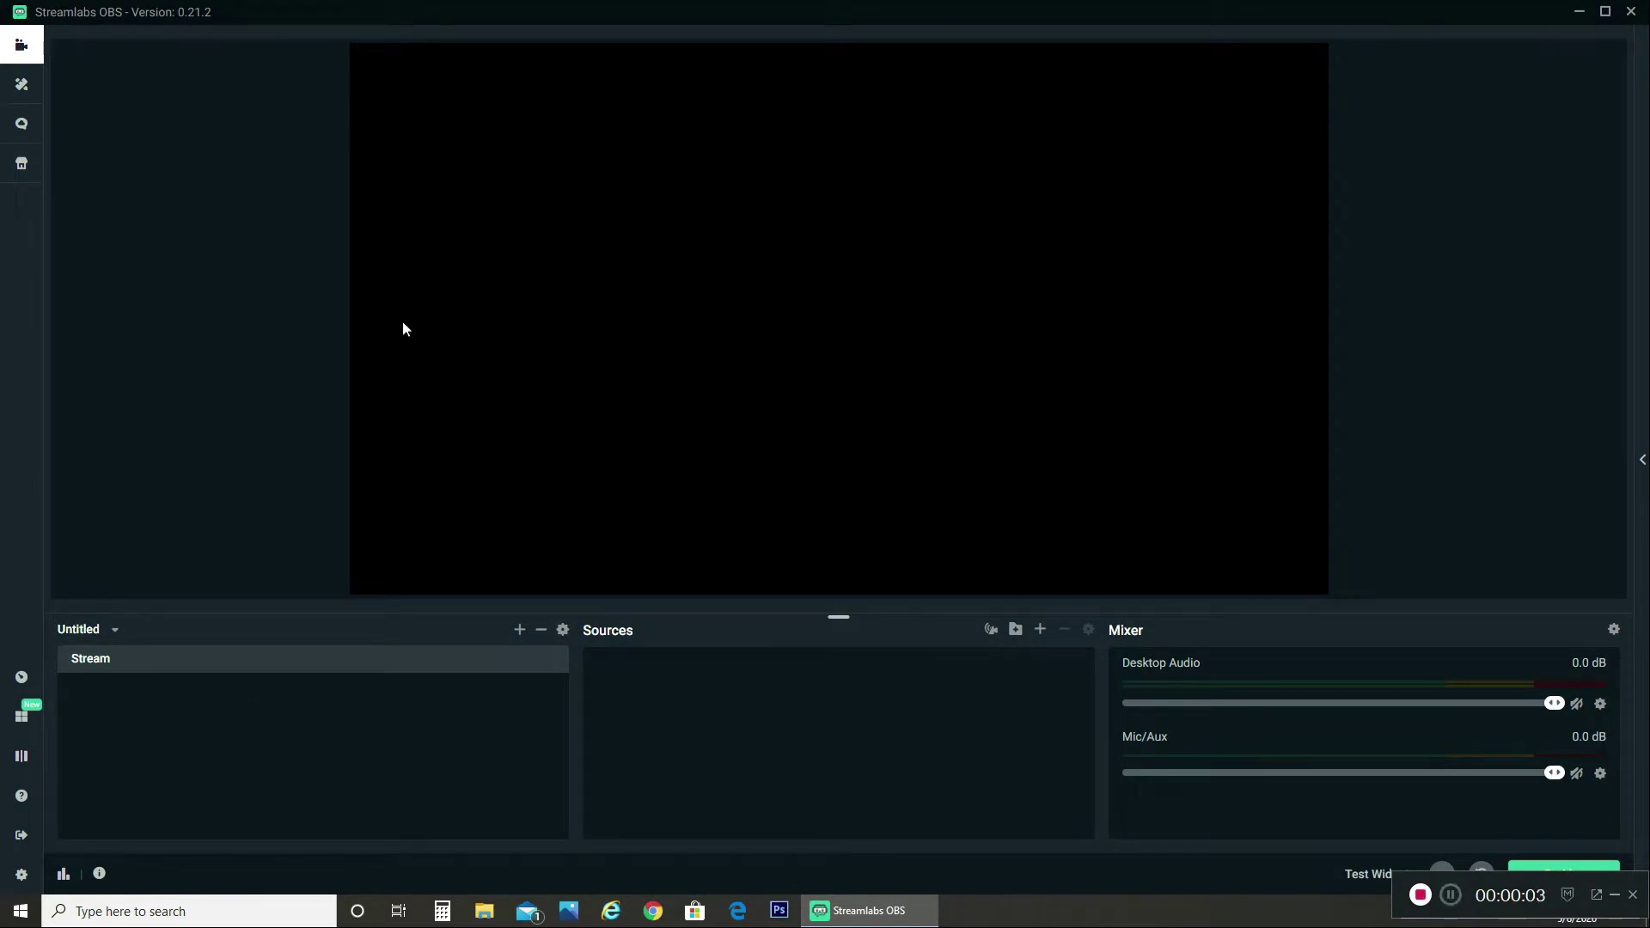
- Open Settings and look through the Stream, General, Output and Audio pages
{"action": "left_click", "coordinate": [21, 874]}
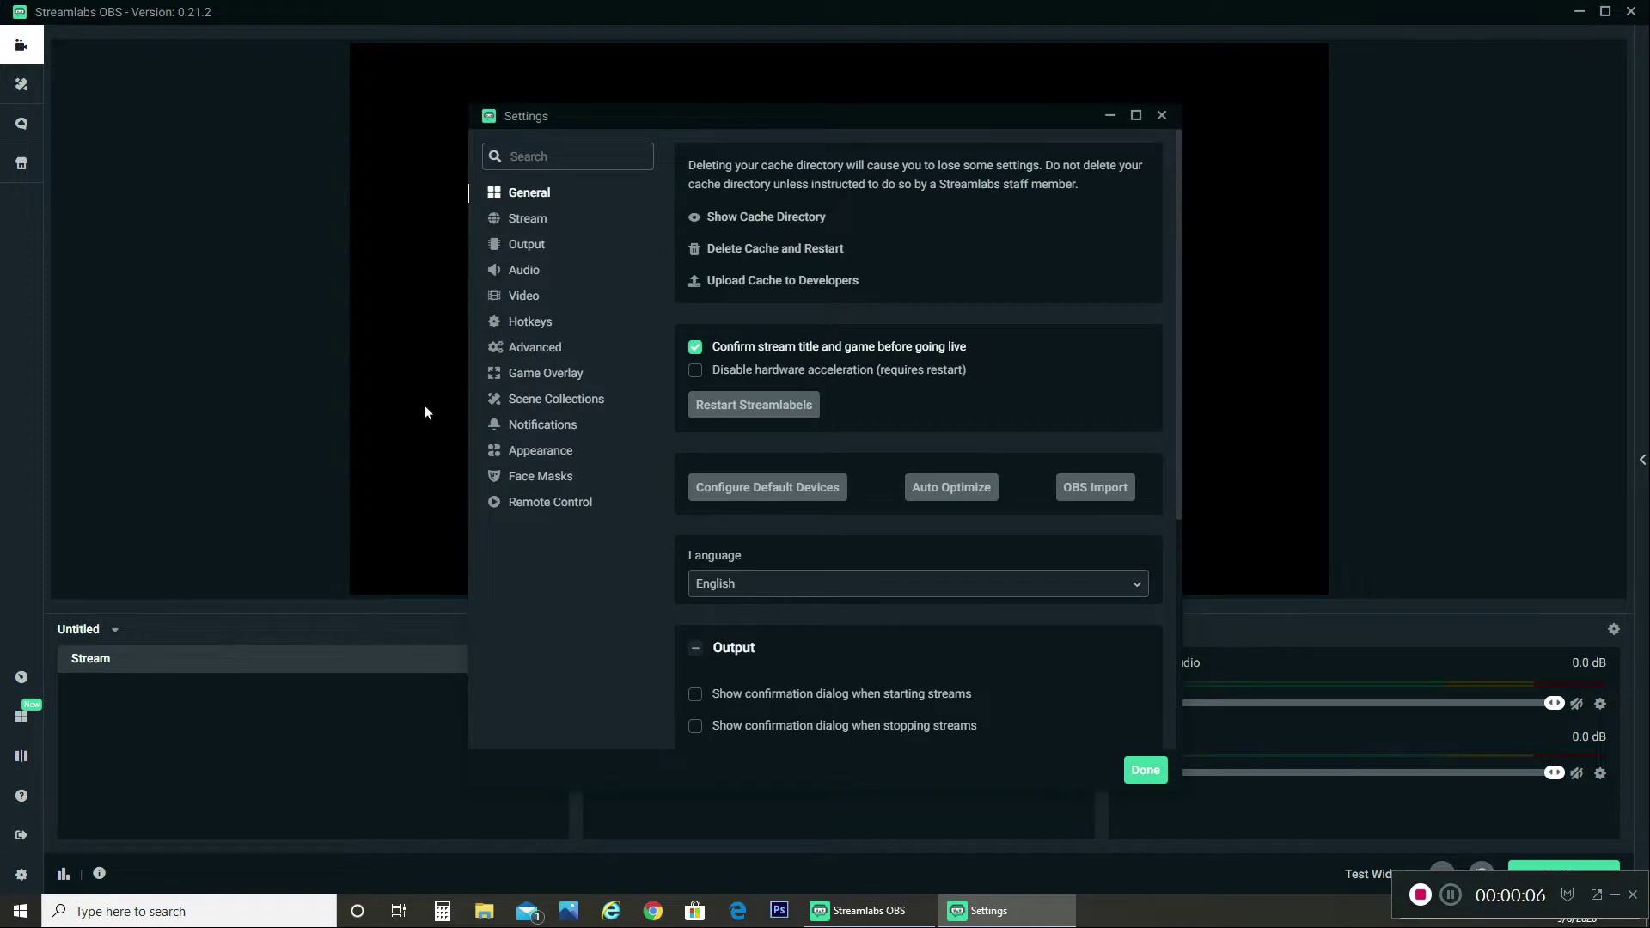
{"action": "left_click", "coordinate": [529, 221]}
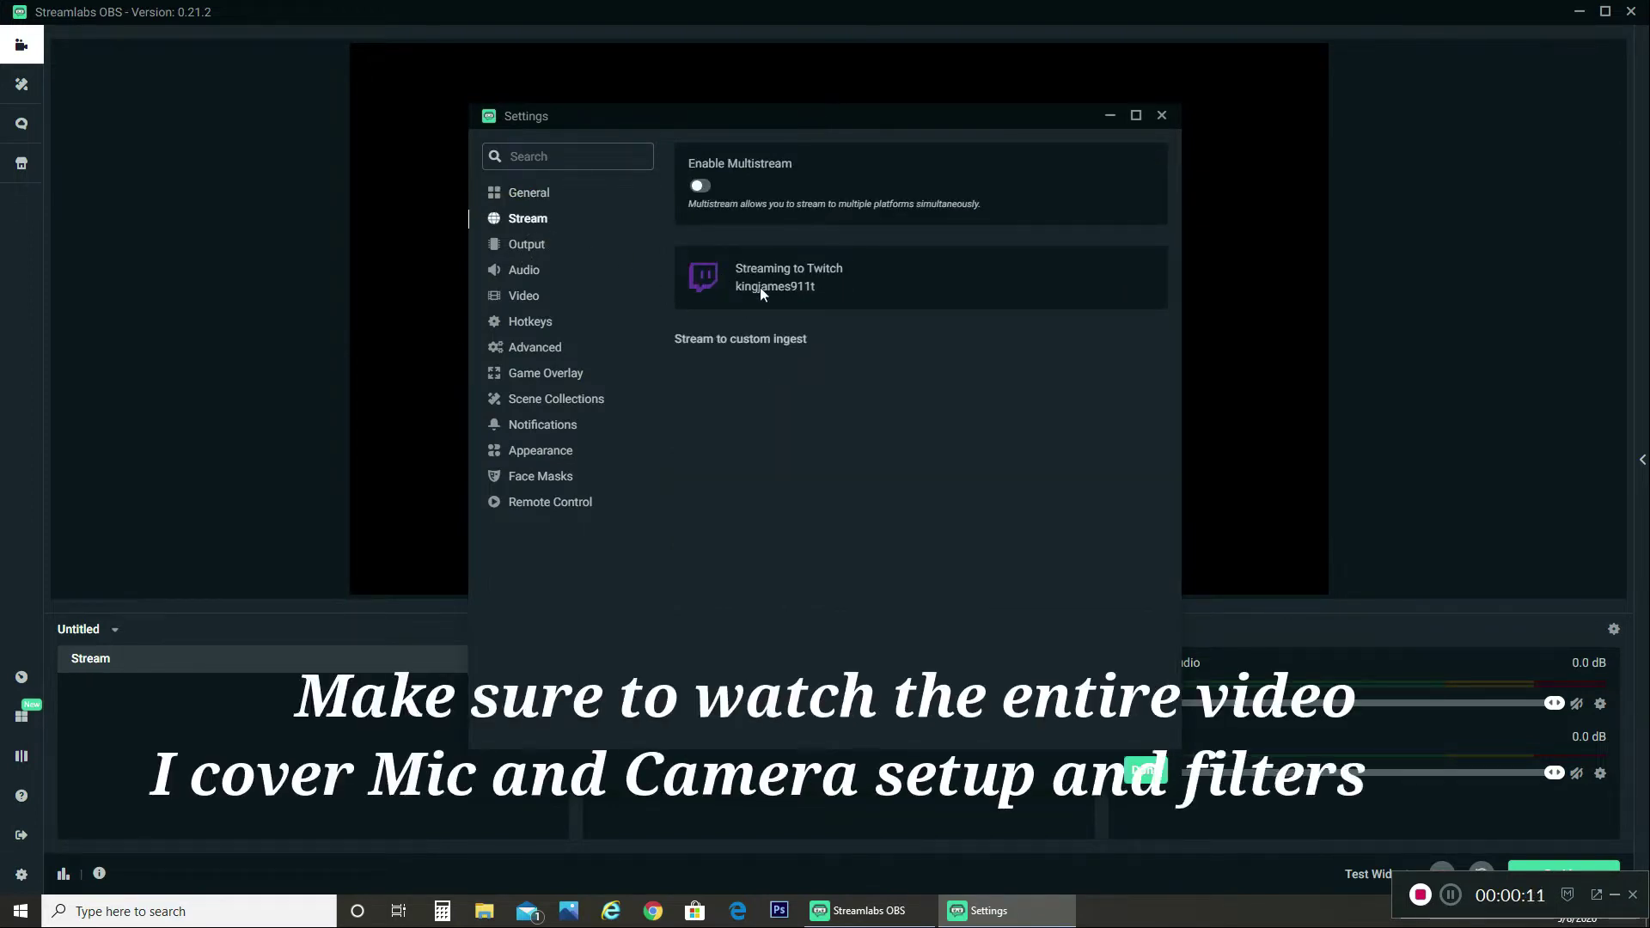
{"action": "left_click", "coordinate": [530, 194]}
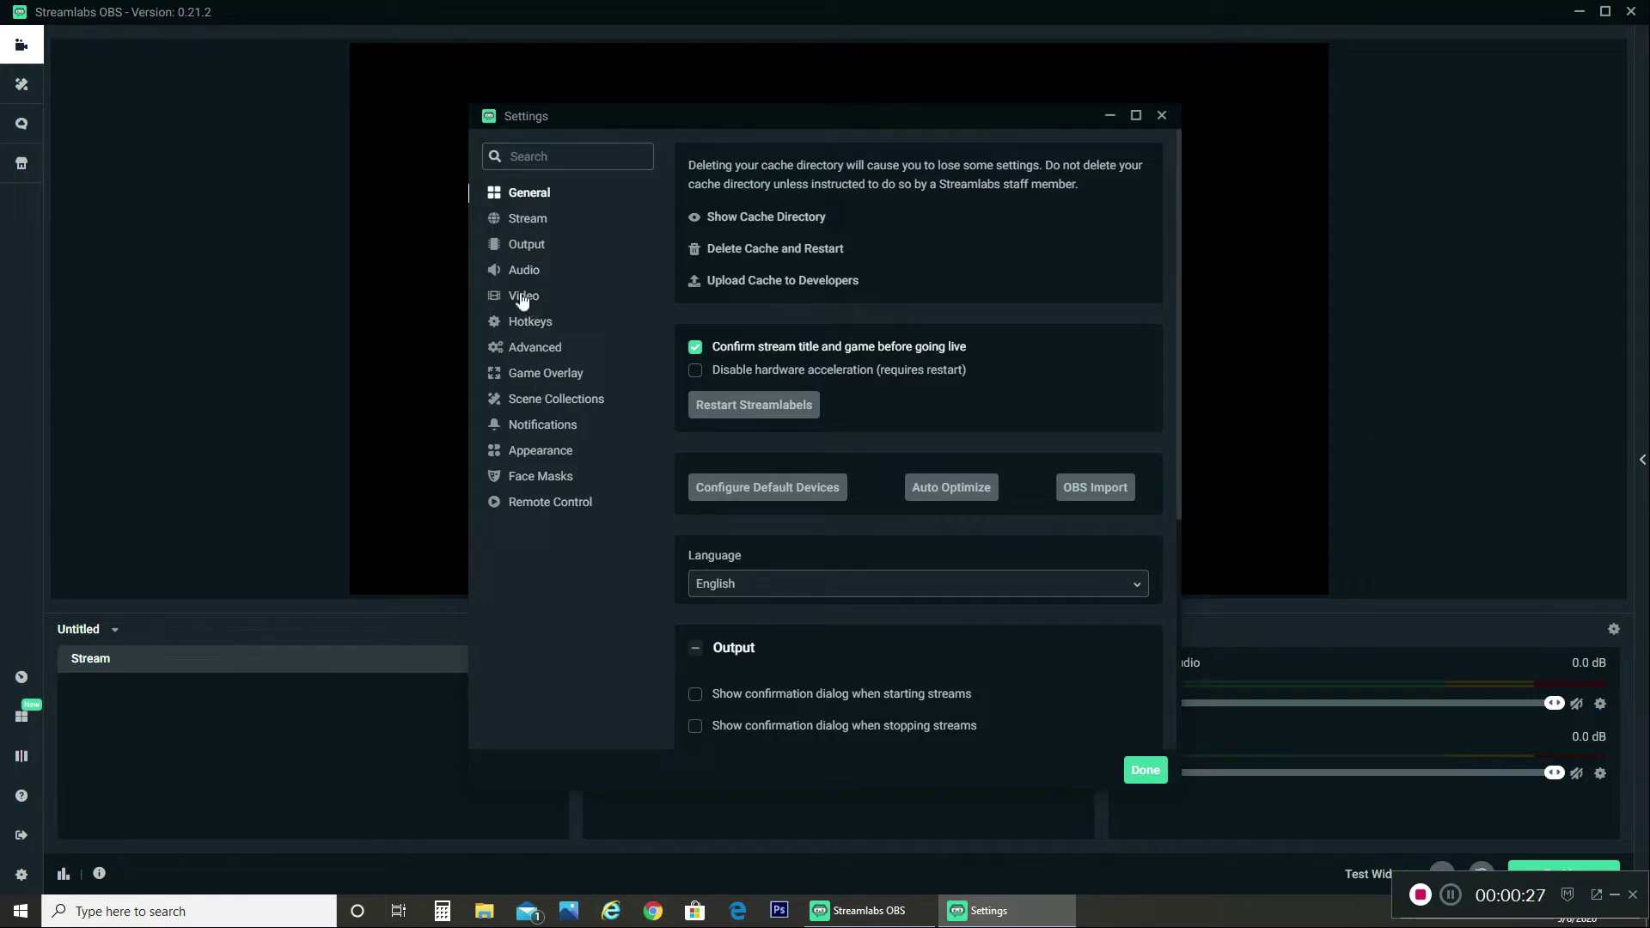
{"action": "left_click", "coordinate": [523, 247]}
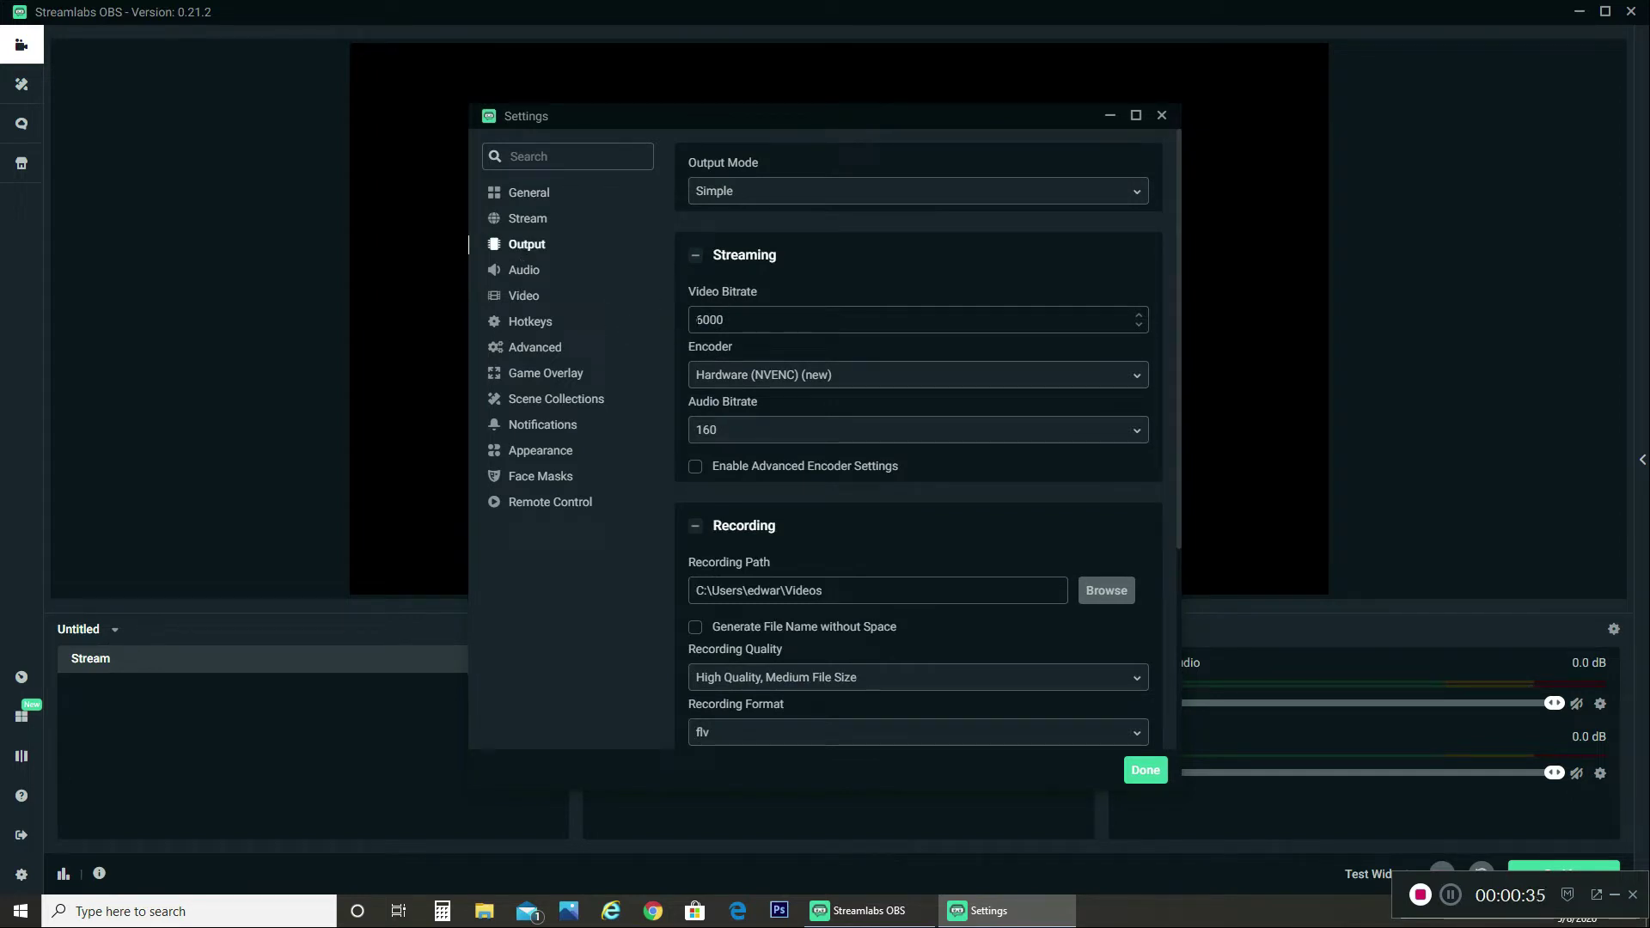
{"action": "left_click", "coordinate": [522, 275]}
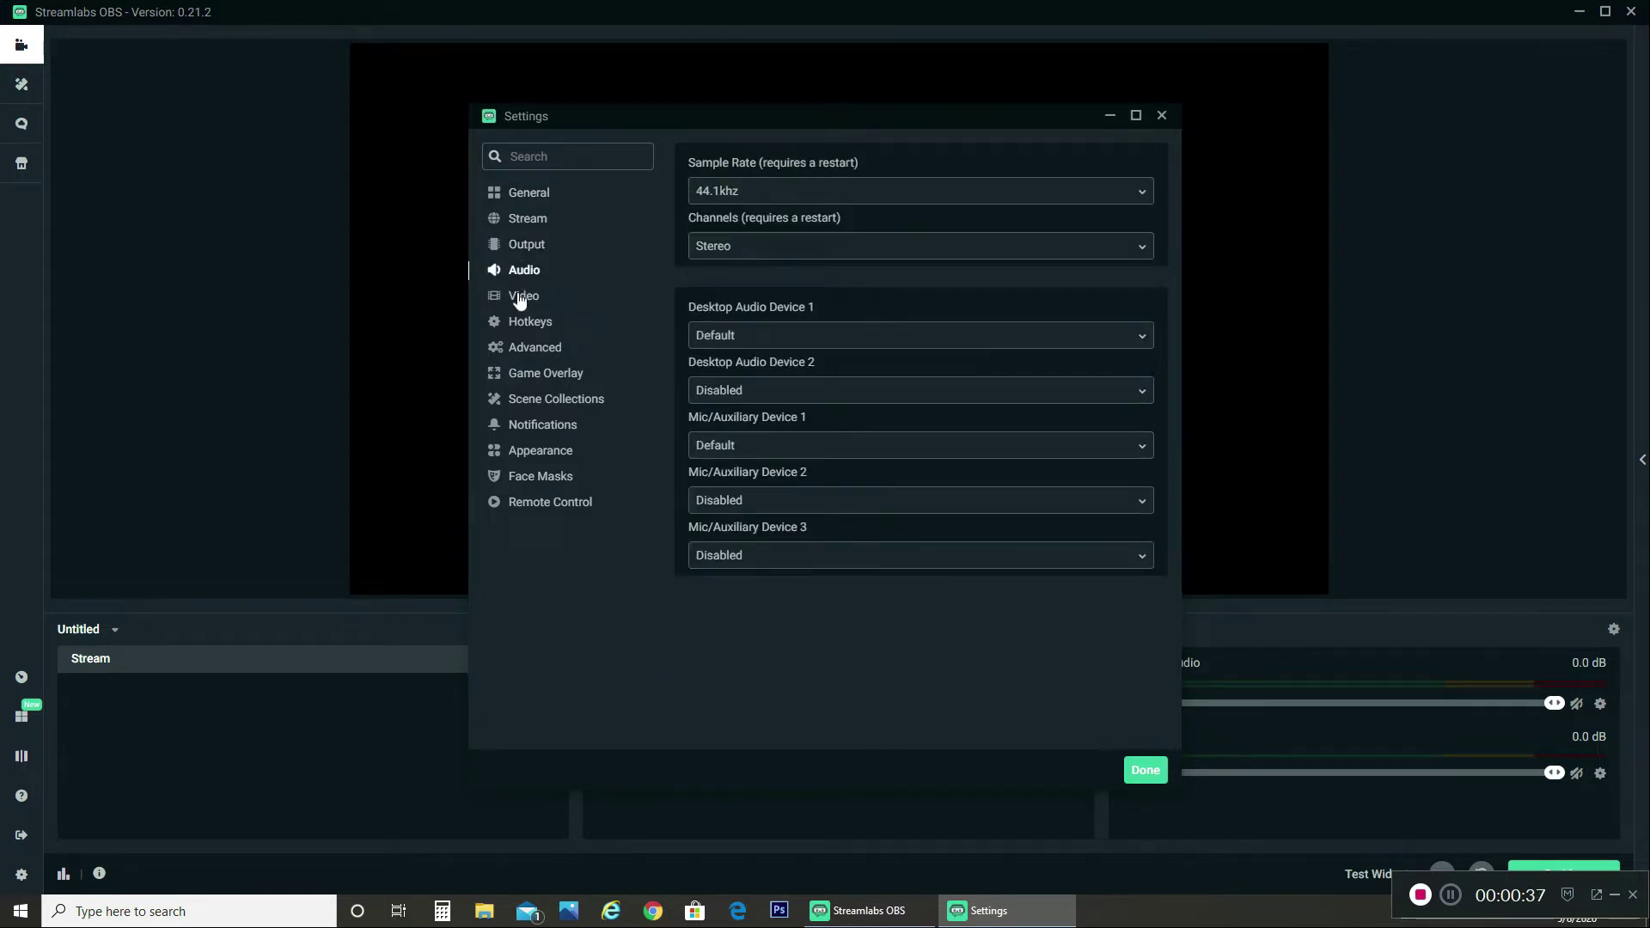
{"action": "left_click", "coordinate": [520, 298]}
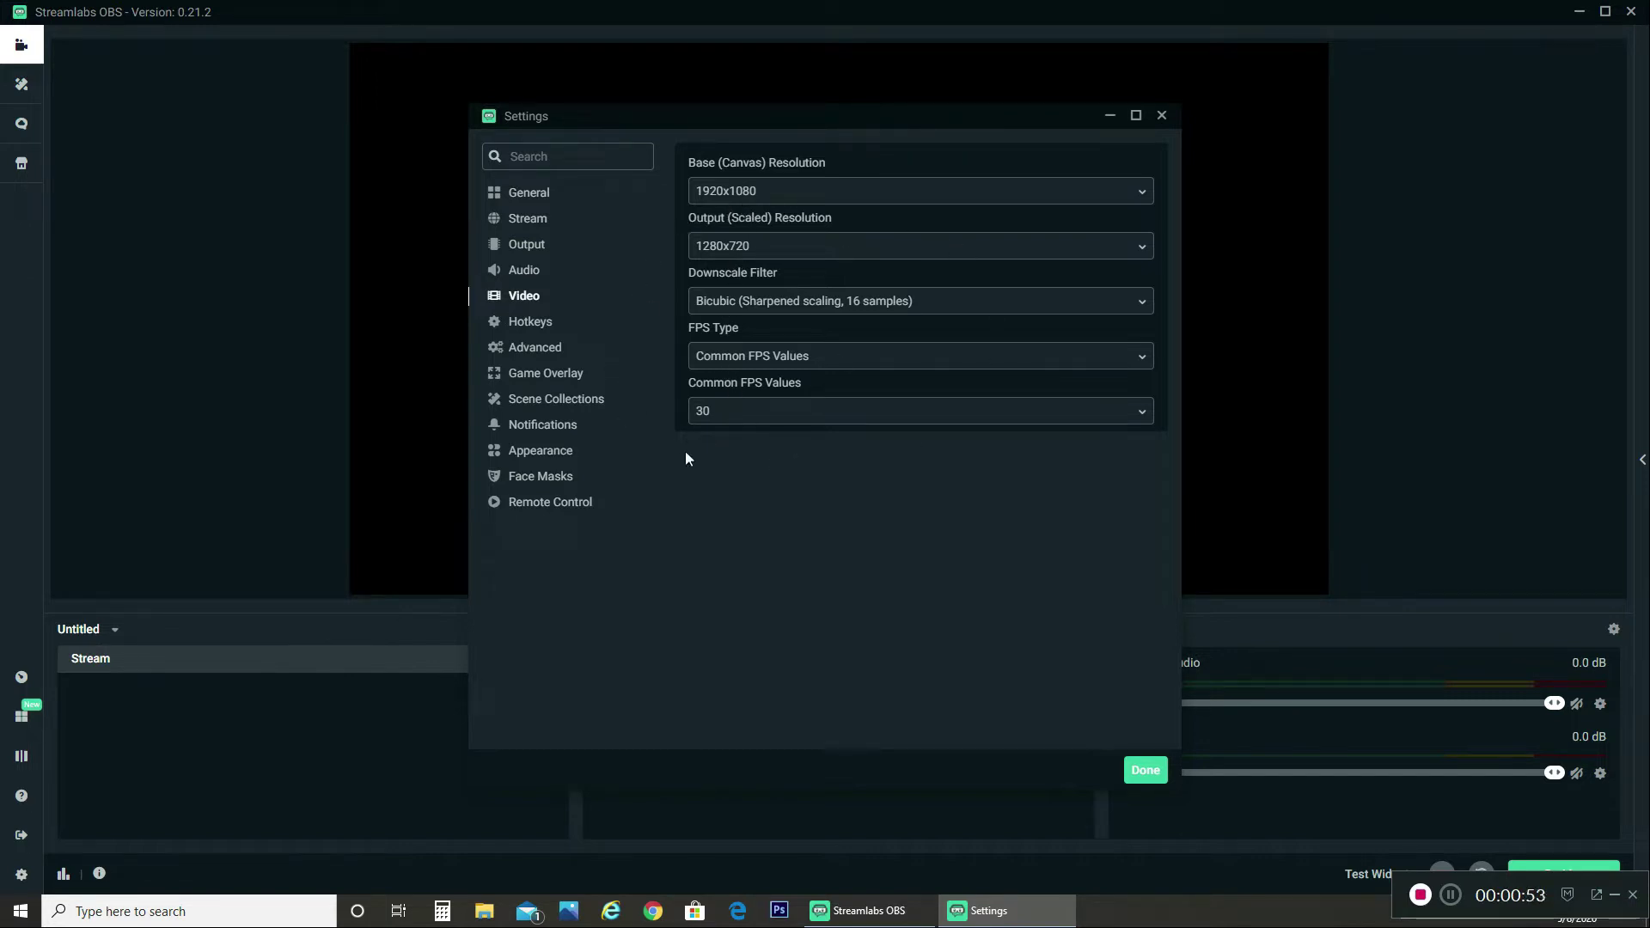
- On the Video page, set output resolution to 1280x720 and frame rate to 30 FPS
{"action": "left_click", "coordinate": [763, 256]}
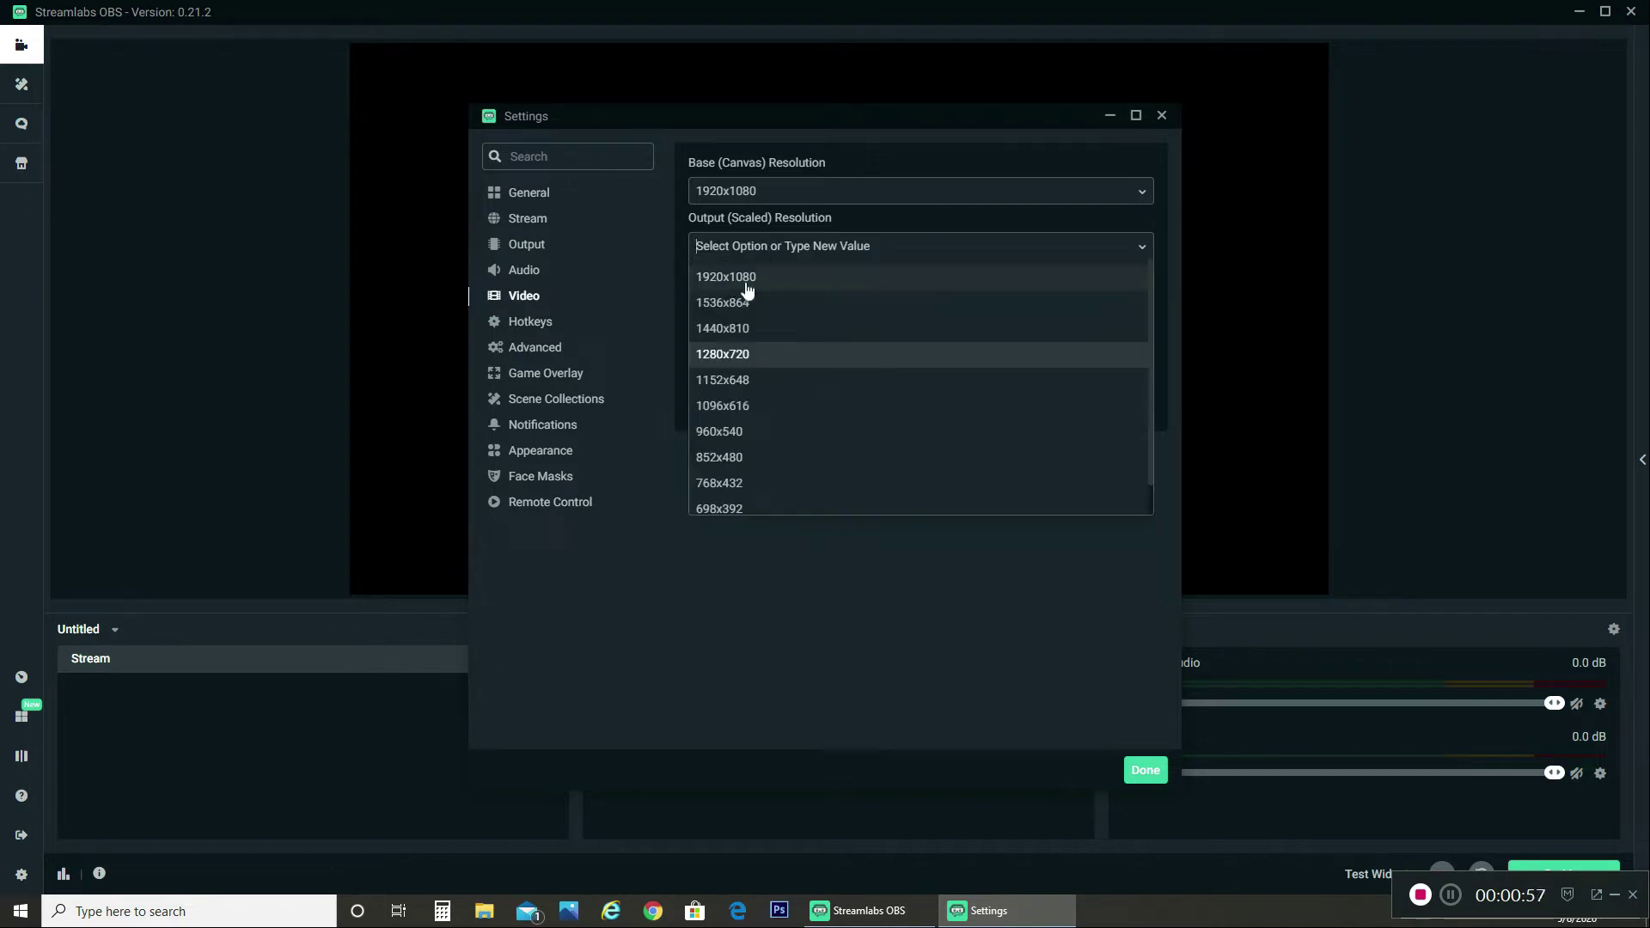
{"action": "left_click", "coordinate": [722, 348]}
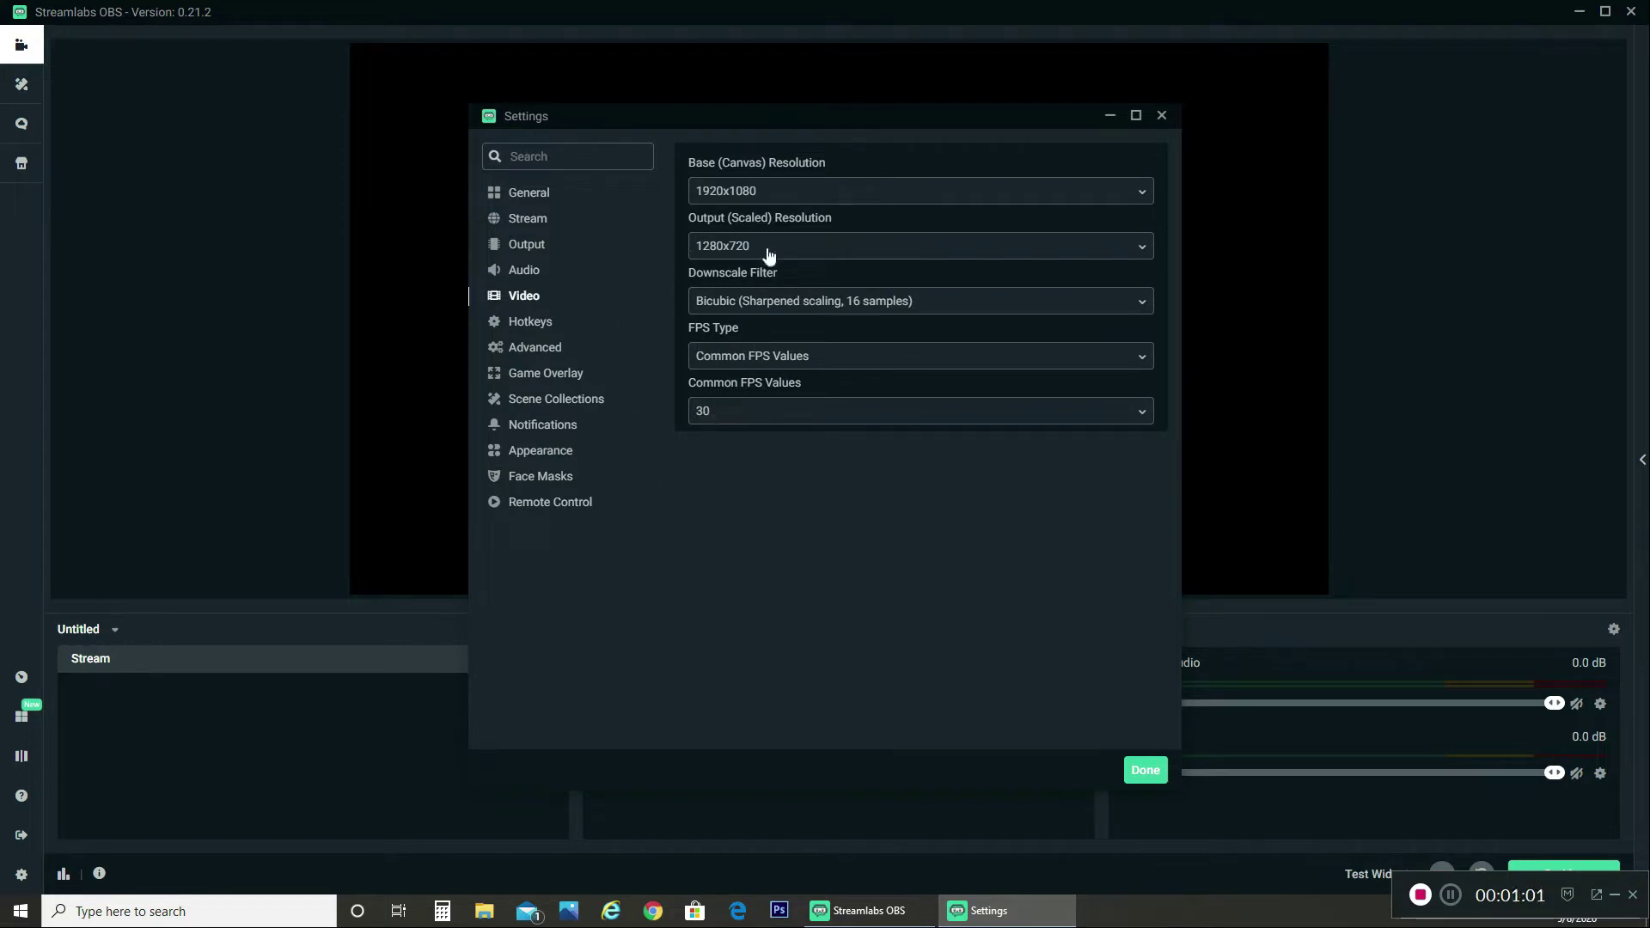
{"action": "left_click", "coordinate": [733, 418]}
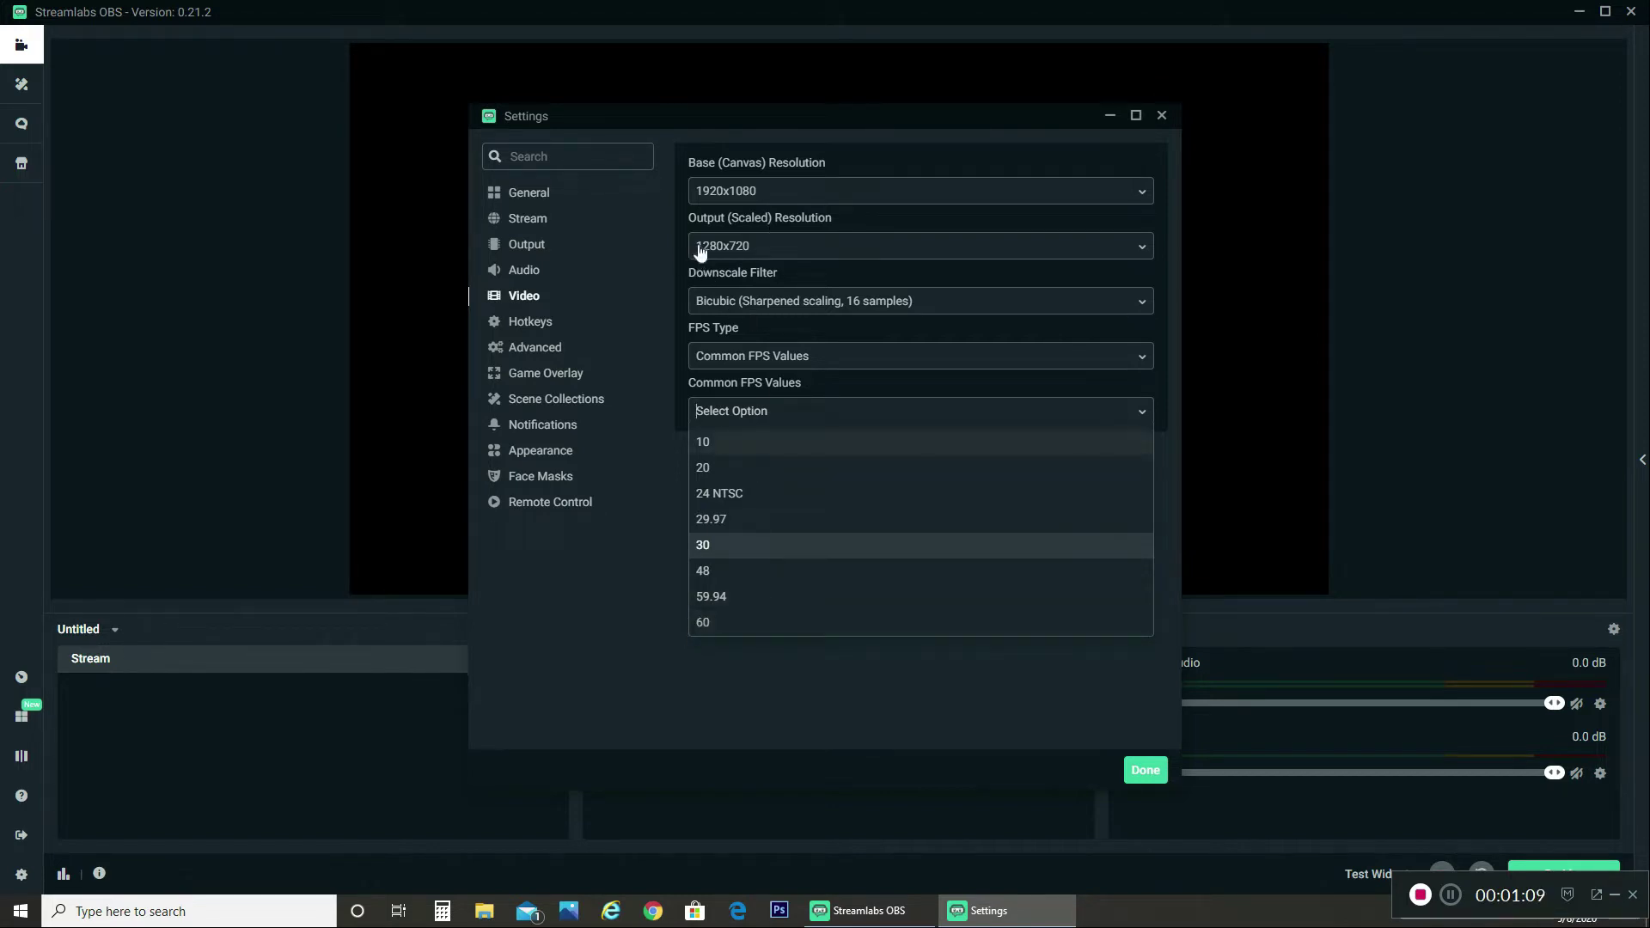
{"action": "left_click", "coordinate": [683, 680]}
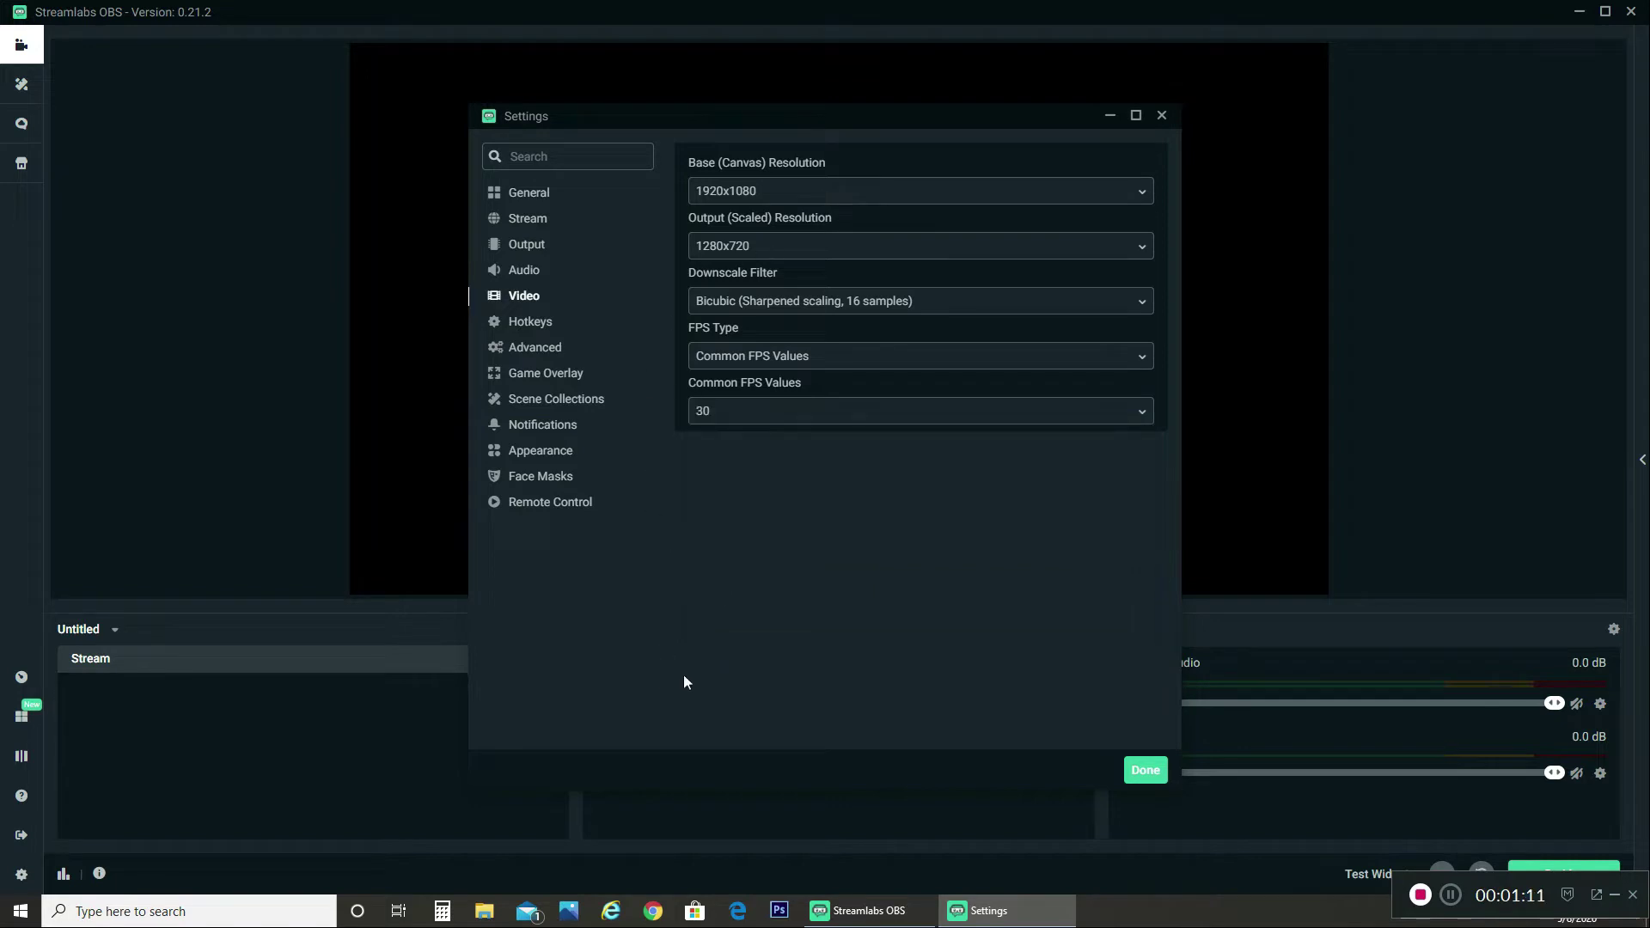
- Close Settings, briefly visit the Layout Editor, and save changes to return to the editor
{"action": "left_click", "coordinate": [1147, 771]}
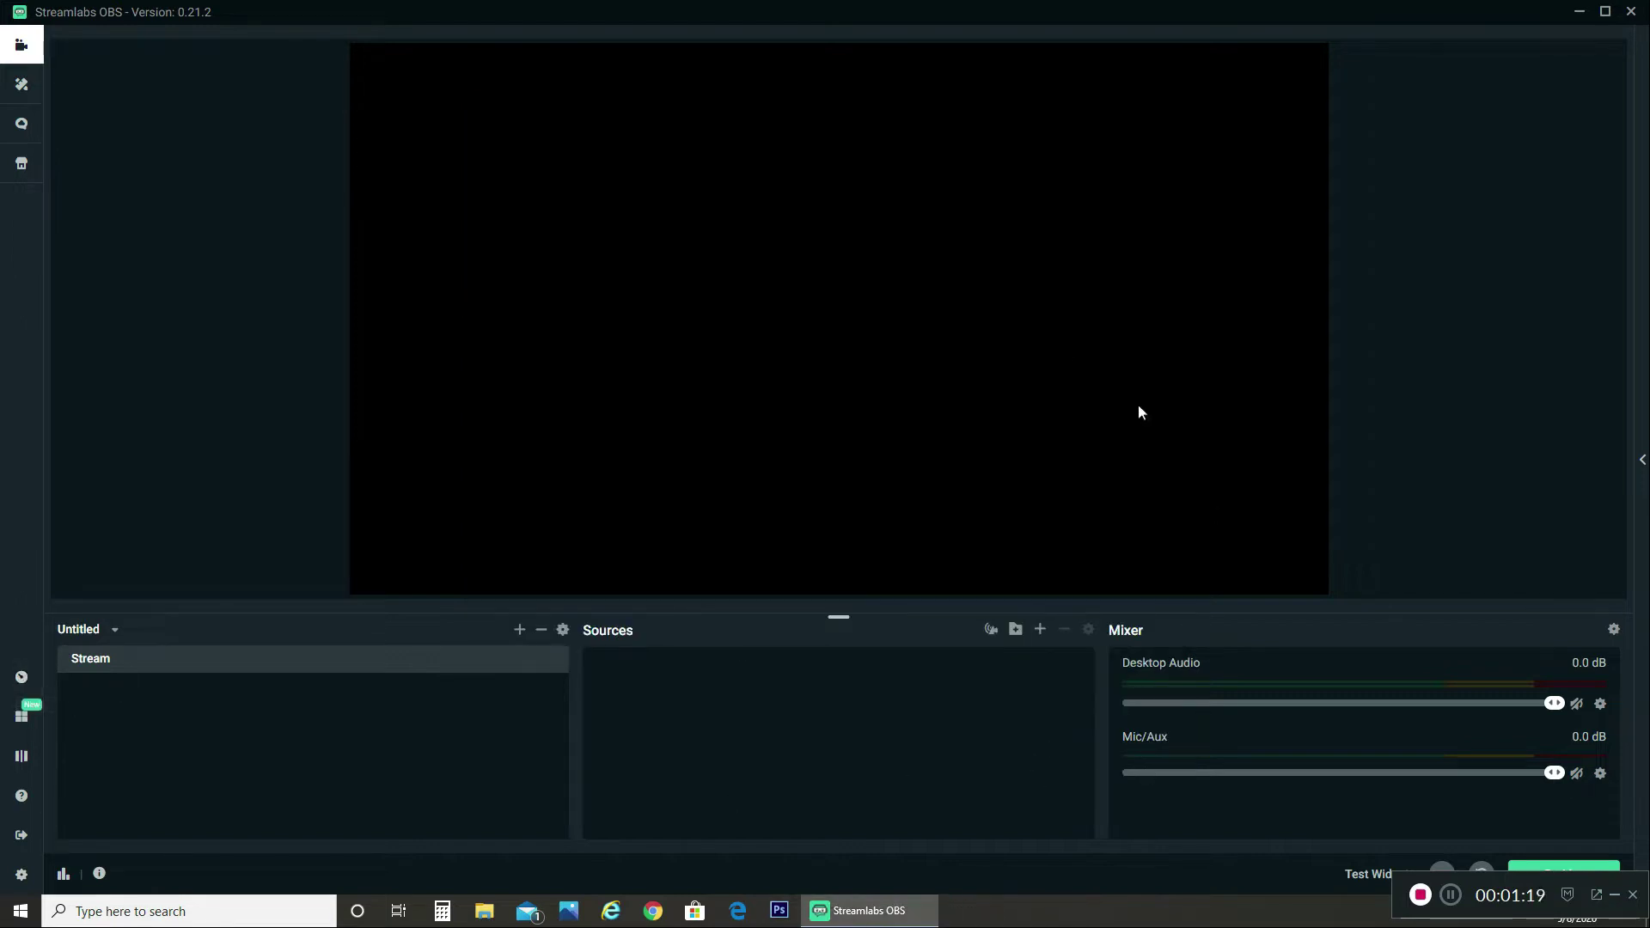
{"action": "left_click", "coordinate": [21, 756]}
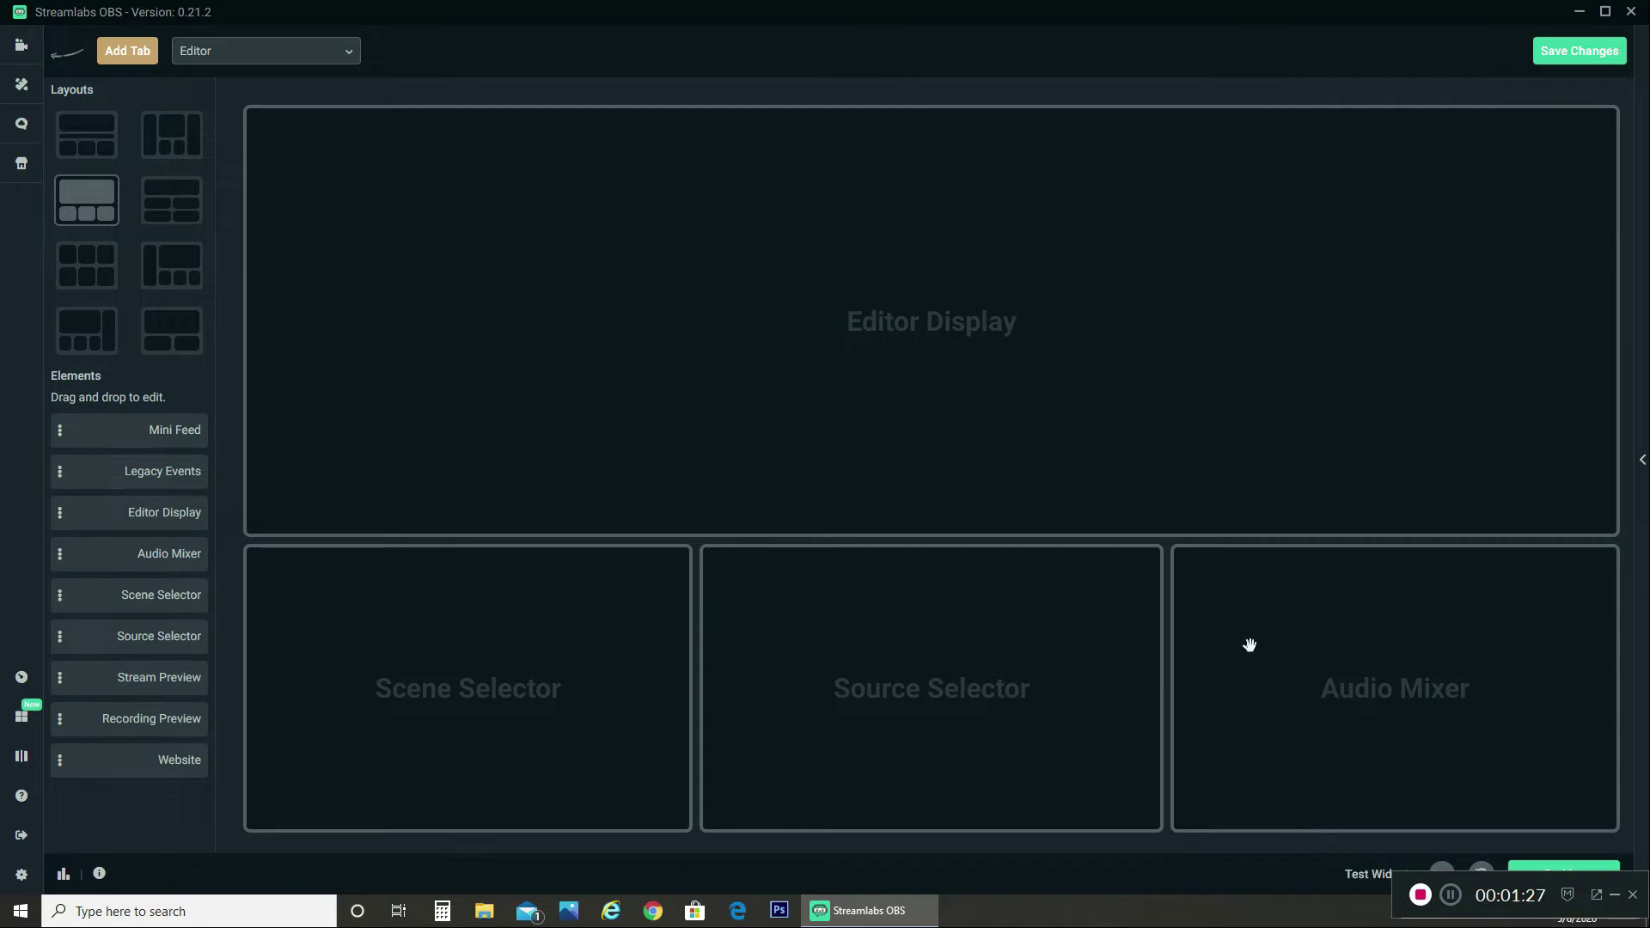
{"action": "left_click", "coordinate": [1566, 54]}
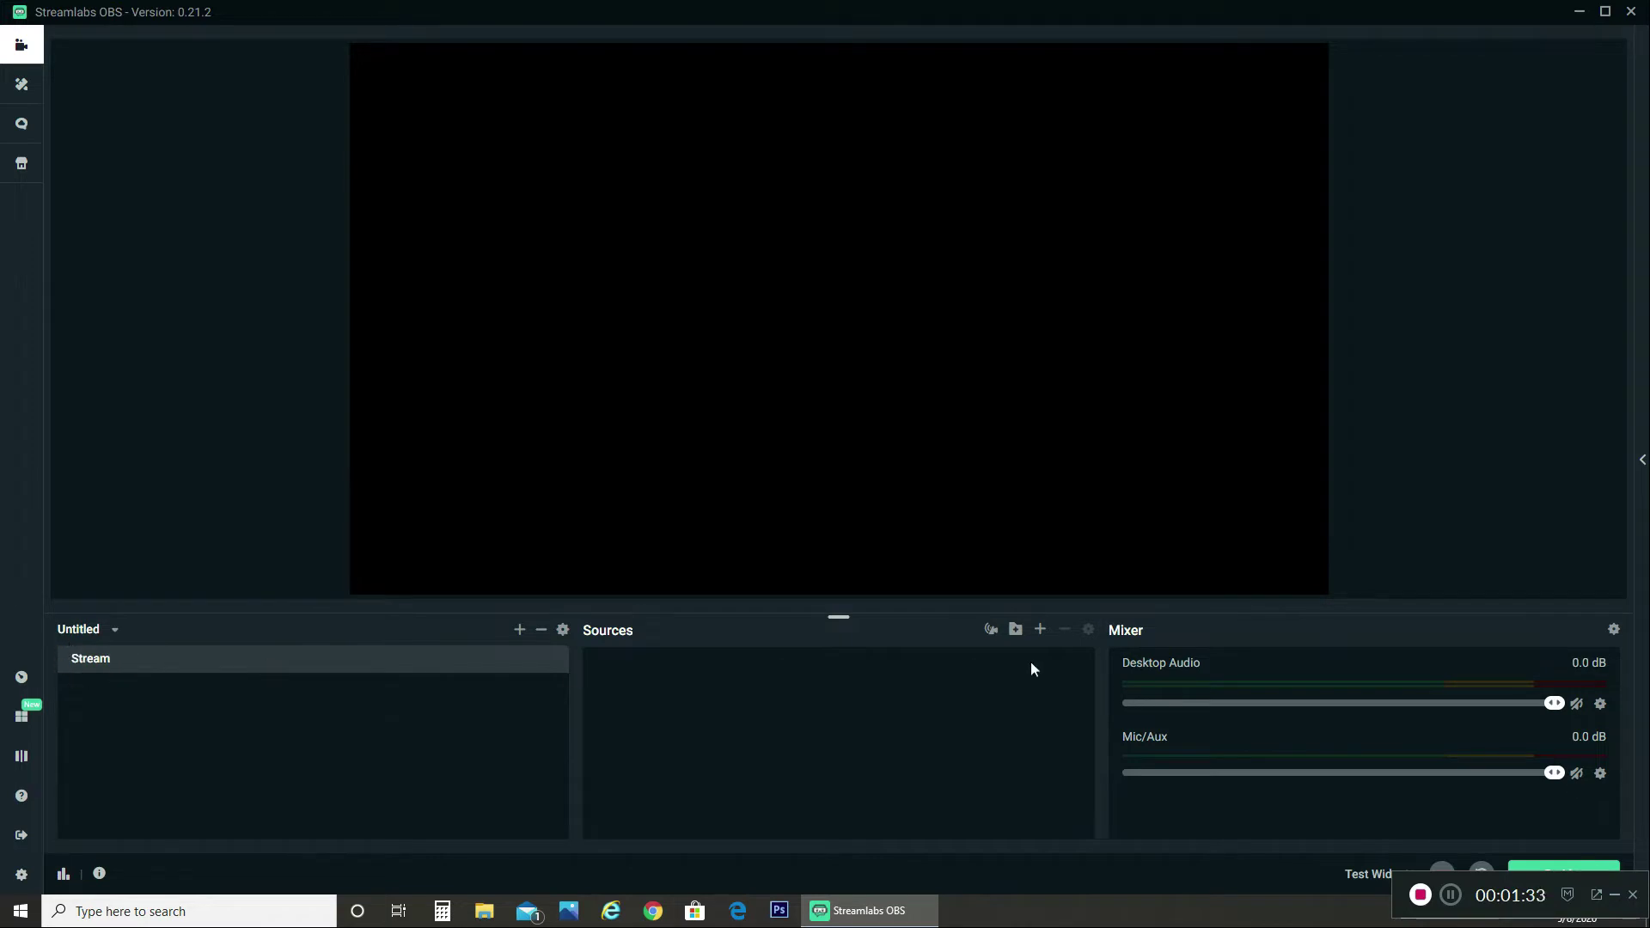
- Add a Video Capture Device source named 'Logi 922x' for the webcam
{"action": "left_click", "coordinate": [1040, 628]}
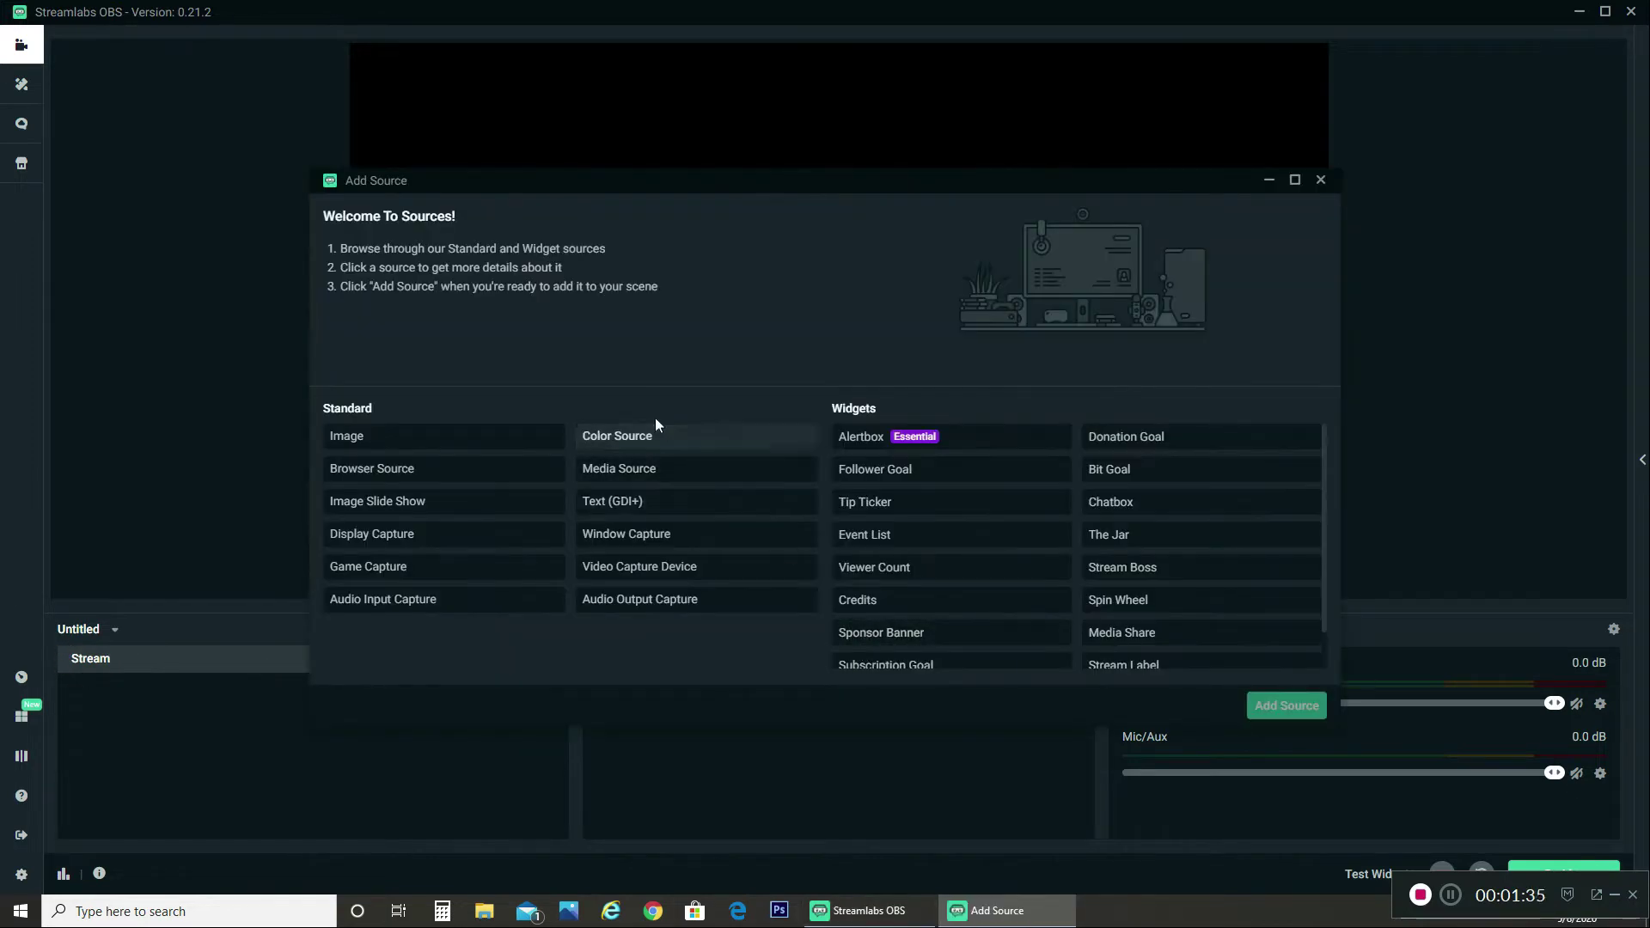
{"action": "double_click", "coordinate": [628, 568]}
{"action": "left_click_drag", "start_coordinate": [696, 420], "coordinate": [492, 423]}
{"action": "type", "text": "Logi 922x"}
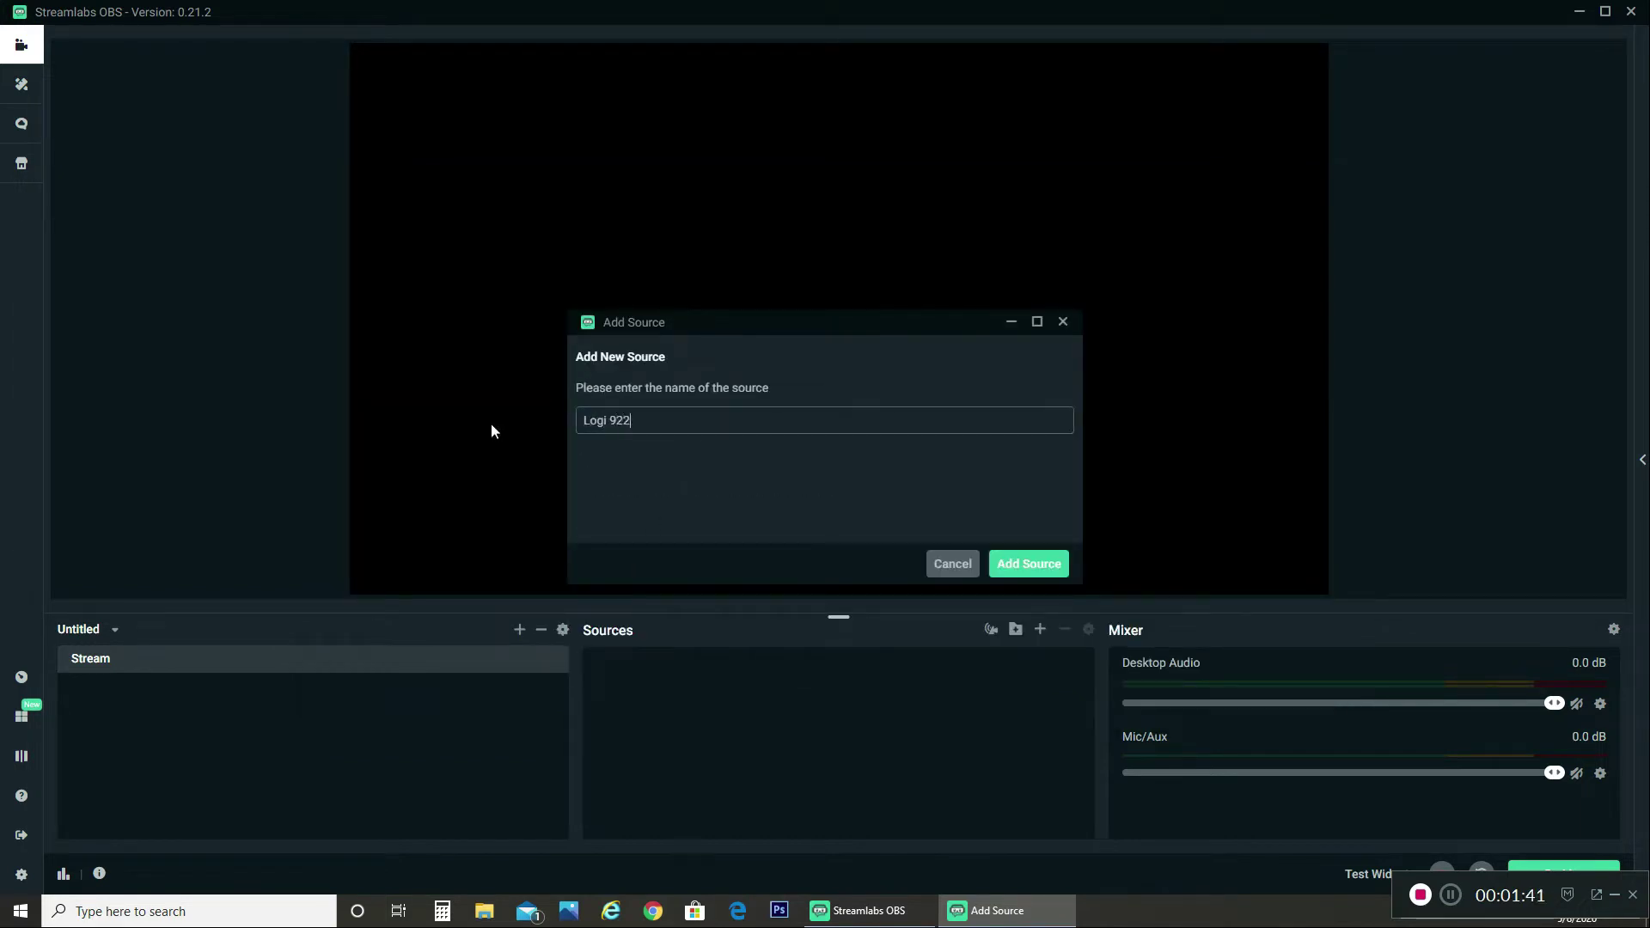
{"action": "left_click", "coordinate": [1054, 565]}
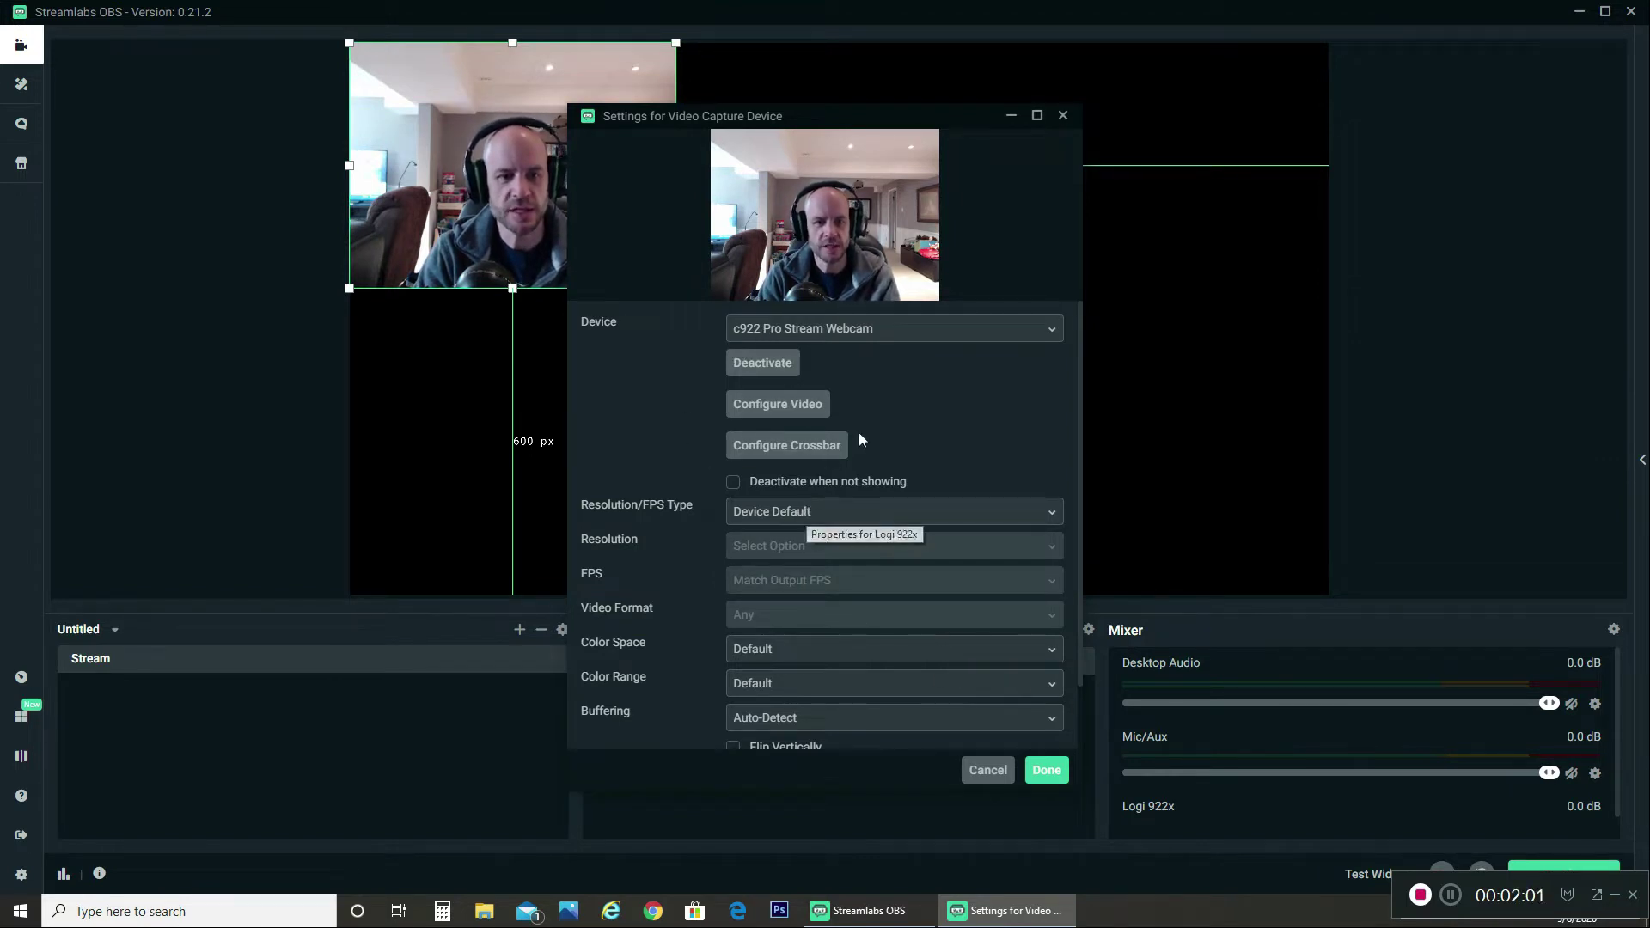
{"action": "left_click", "coordinate": [1047, 770]}
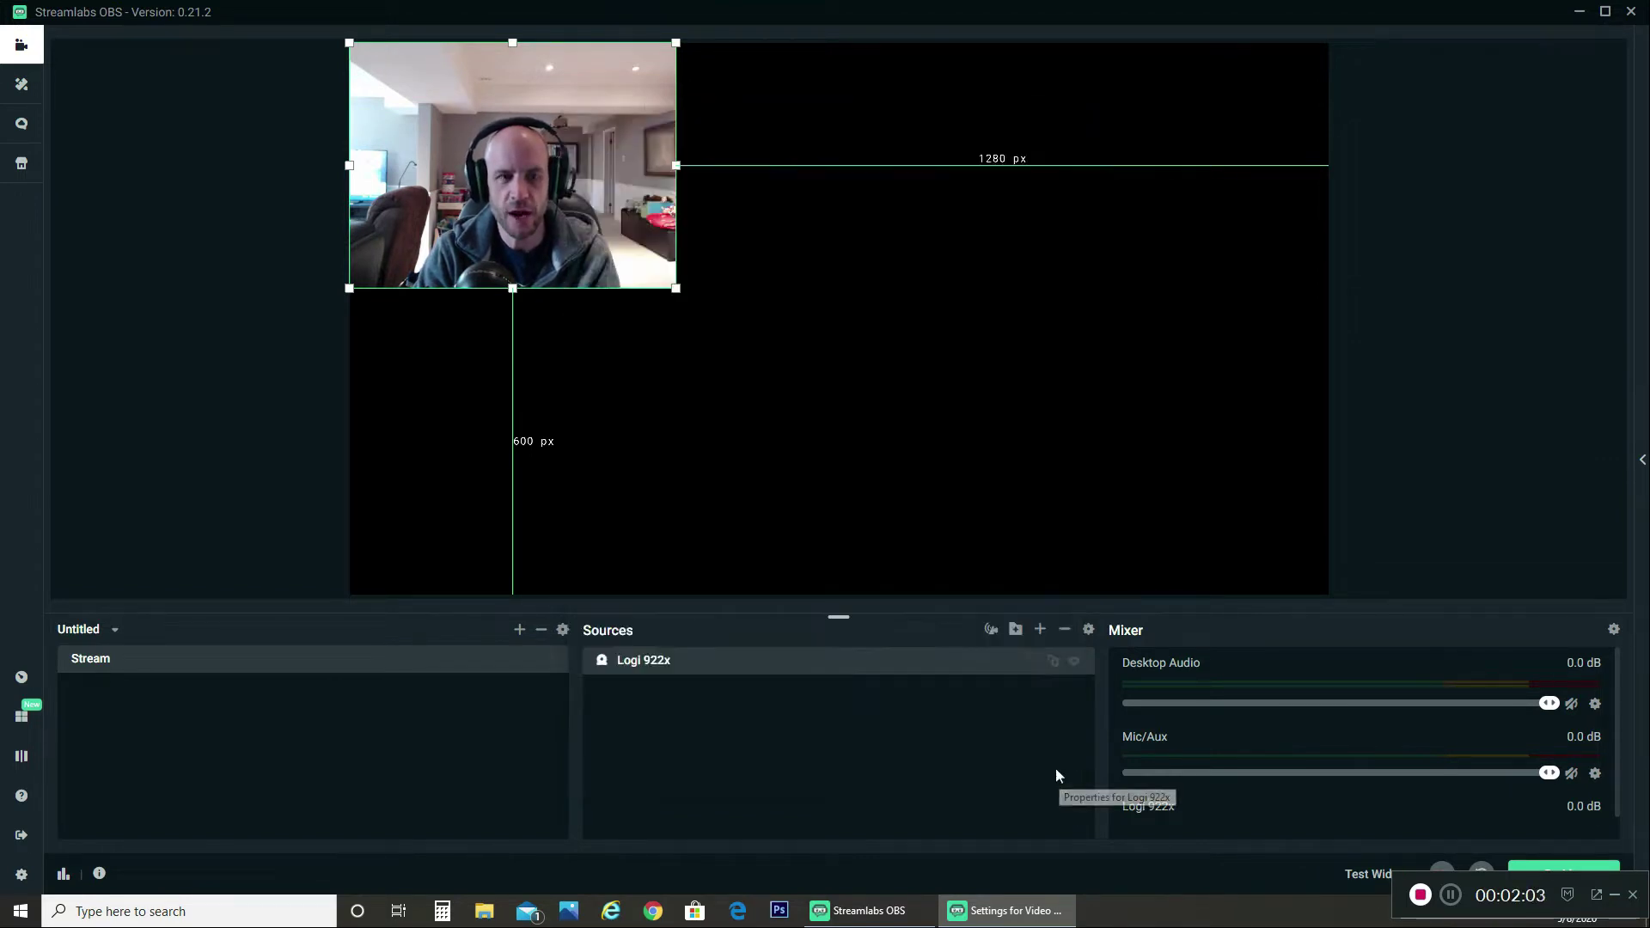
- Place the Logi 922x webcam at the canvas's top-left, about half the canvas width
{"action": "left_click_drag", "start_coordinate": [622, 268], "coordinate": [586, 204]}
{"action": "left_click_drag", "start_coordinate": [677, 290], "coordinate": [1054, 570]}
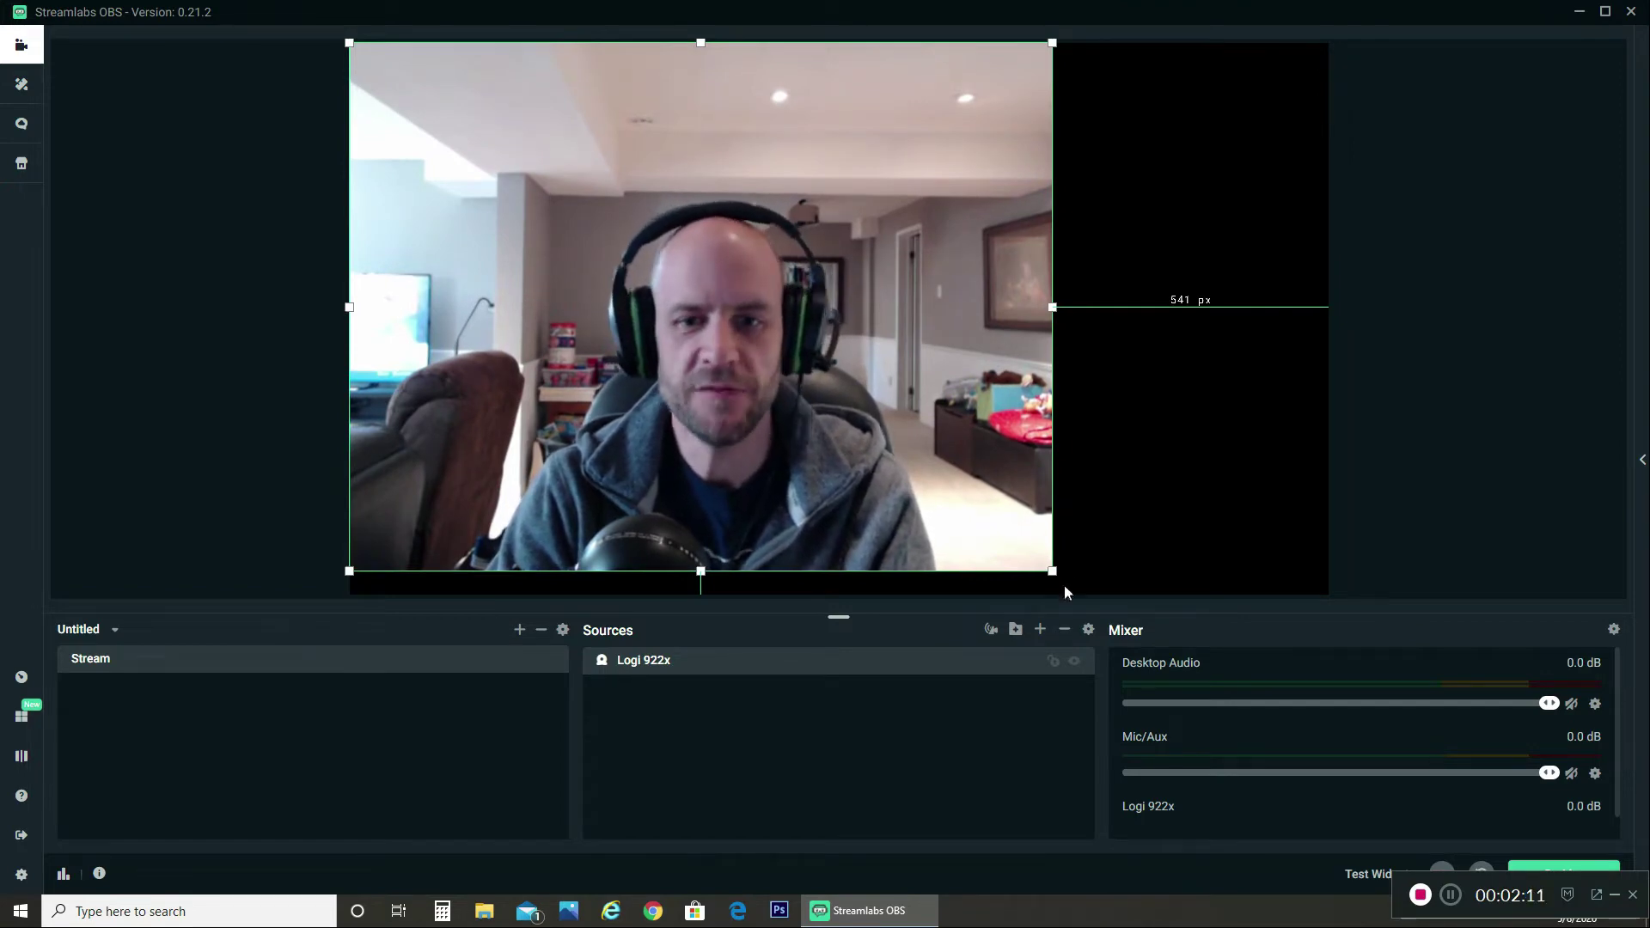
{"action": "left_click_drag", "start_coordinate": [1053, 570], "coordinate": [853, 383]}
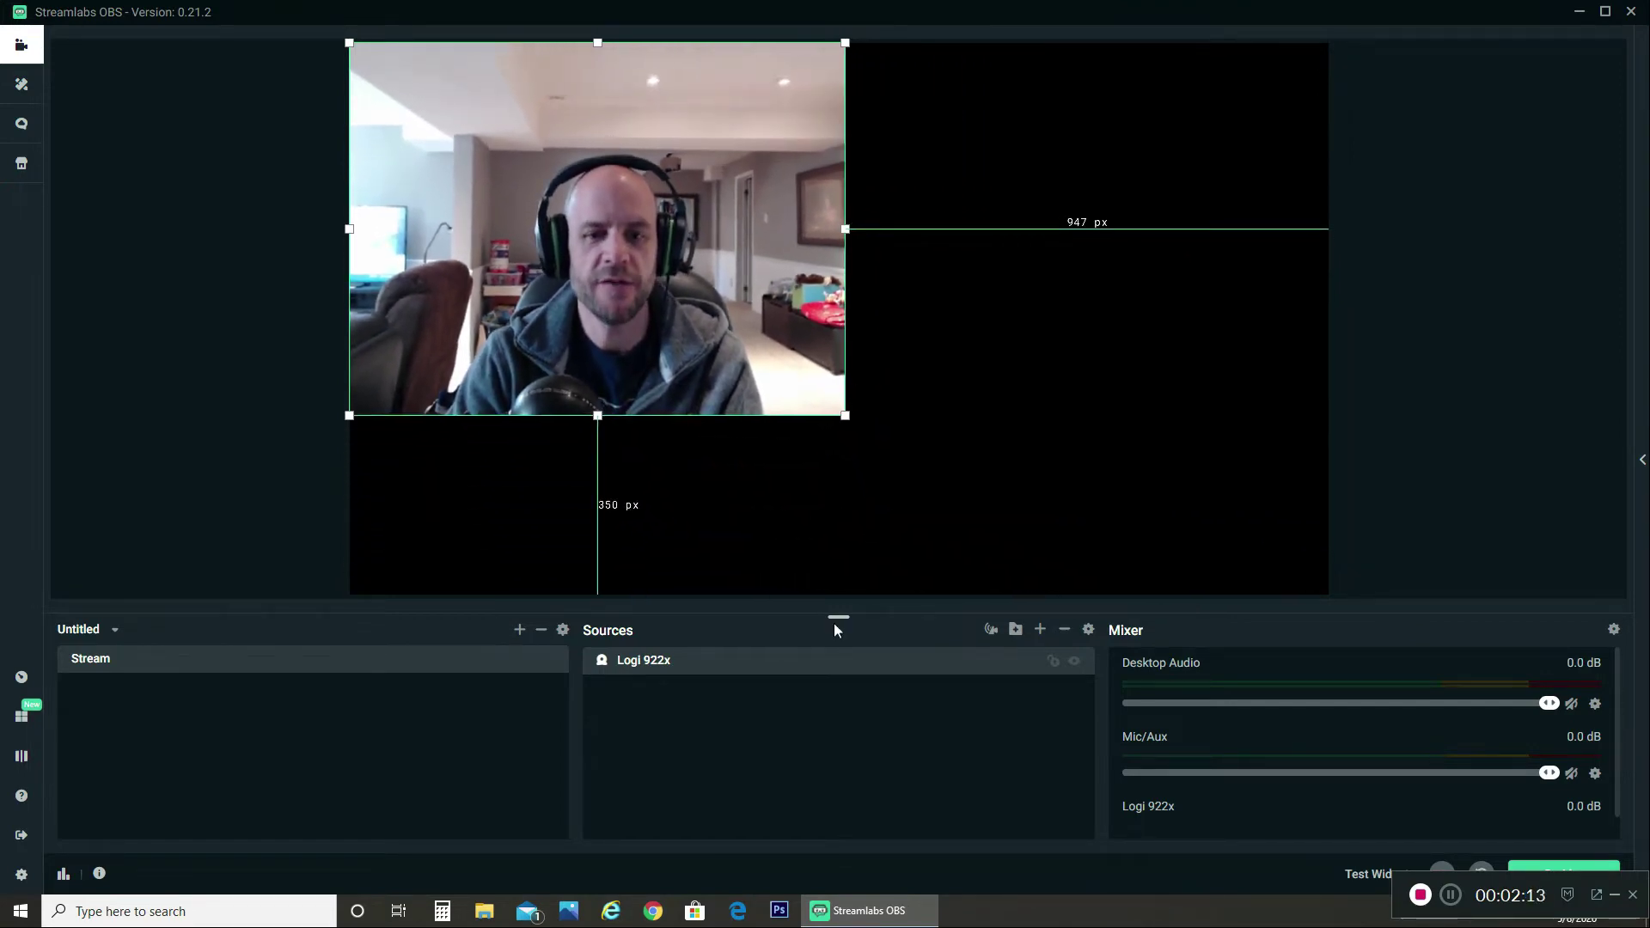
- Add a new video capture source 'Razer Rip Saw HD' using the Razer Ripsaw HD HDMI device
{"action": "left_click", "coordinate": [1040, 633]}
{"action": "double_click", "coordinate": [633, 570]}
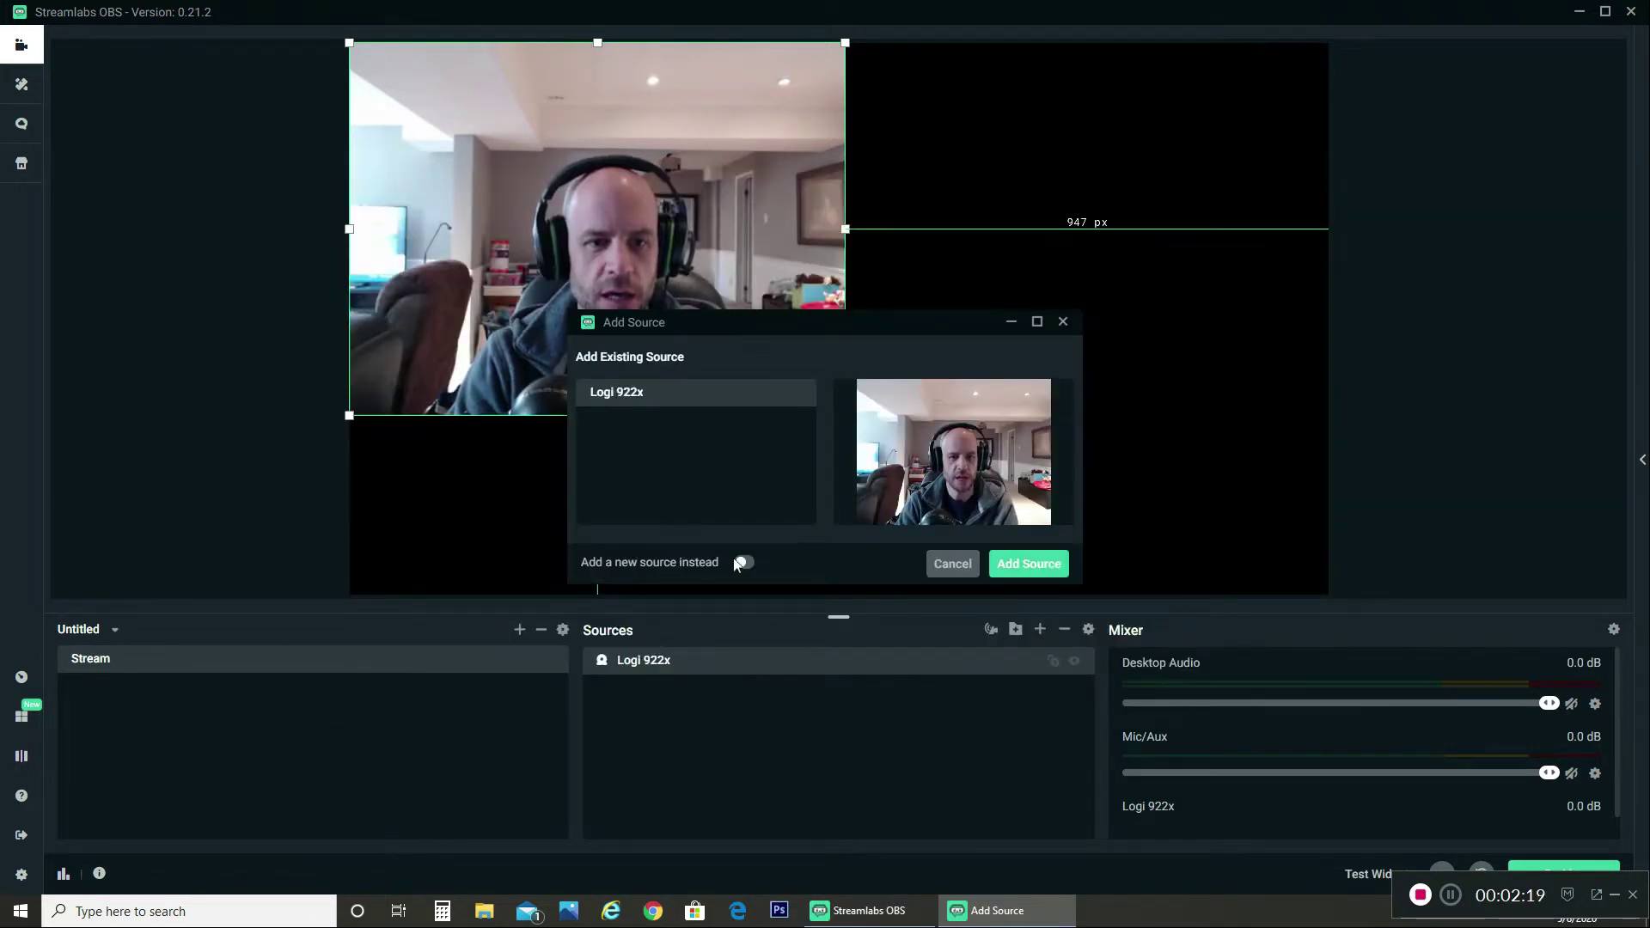
{"action": "left_click", "coordinate": [740, 563]}
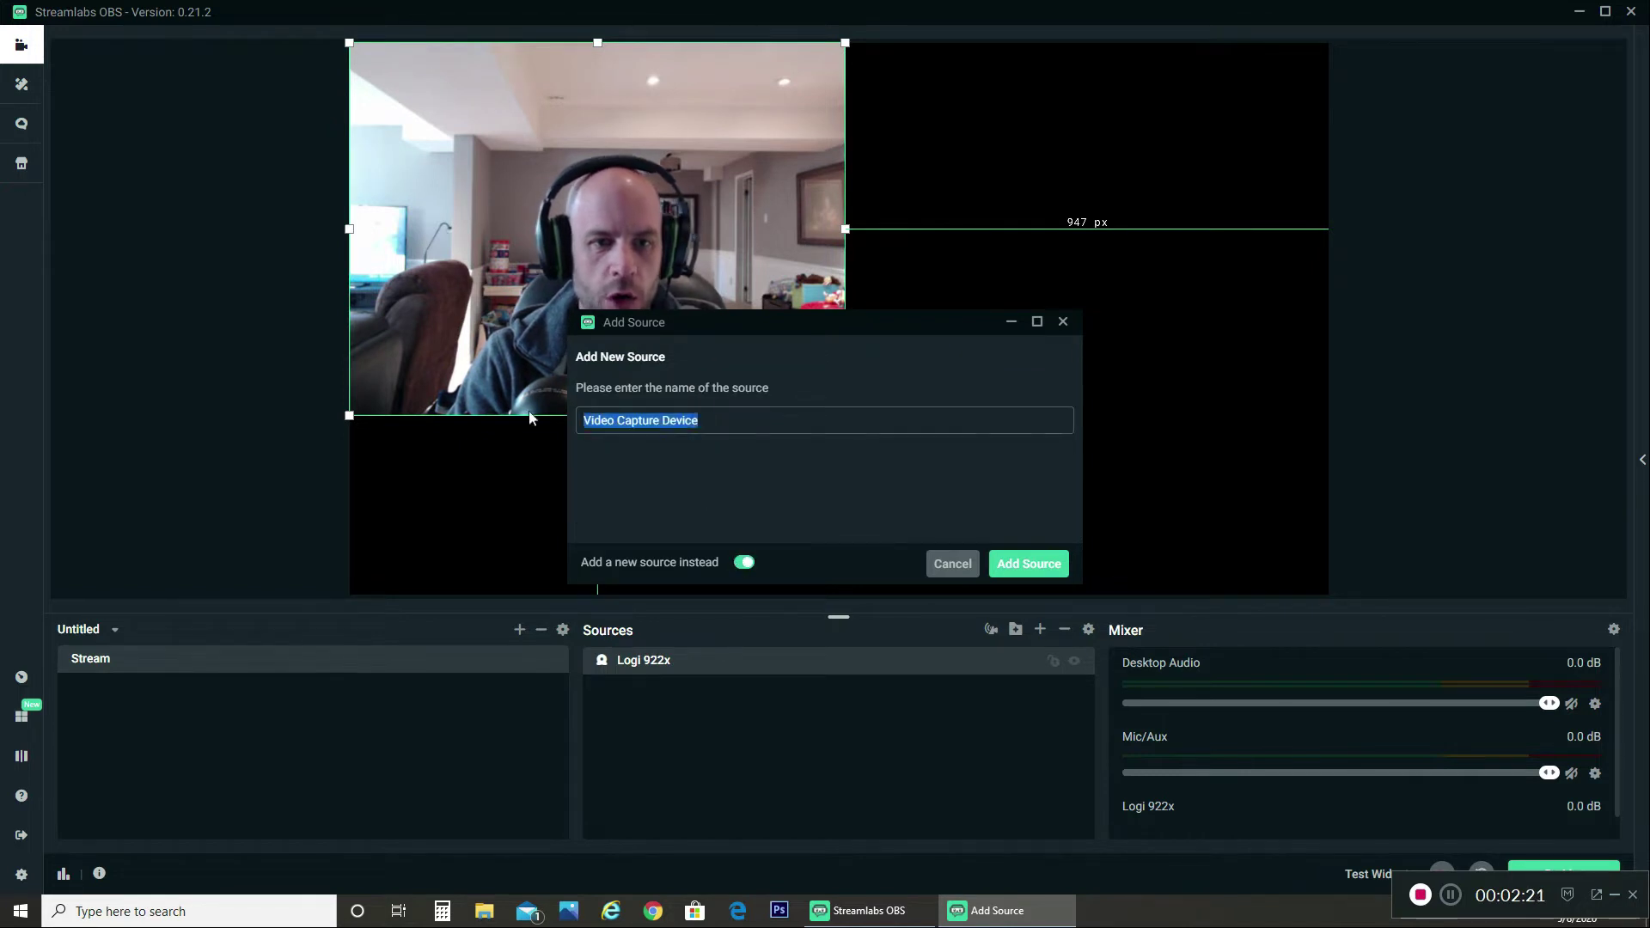
{"action": "type", "text": "Razer Rip Saw HD"}
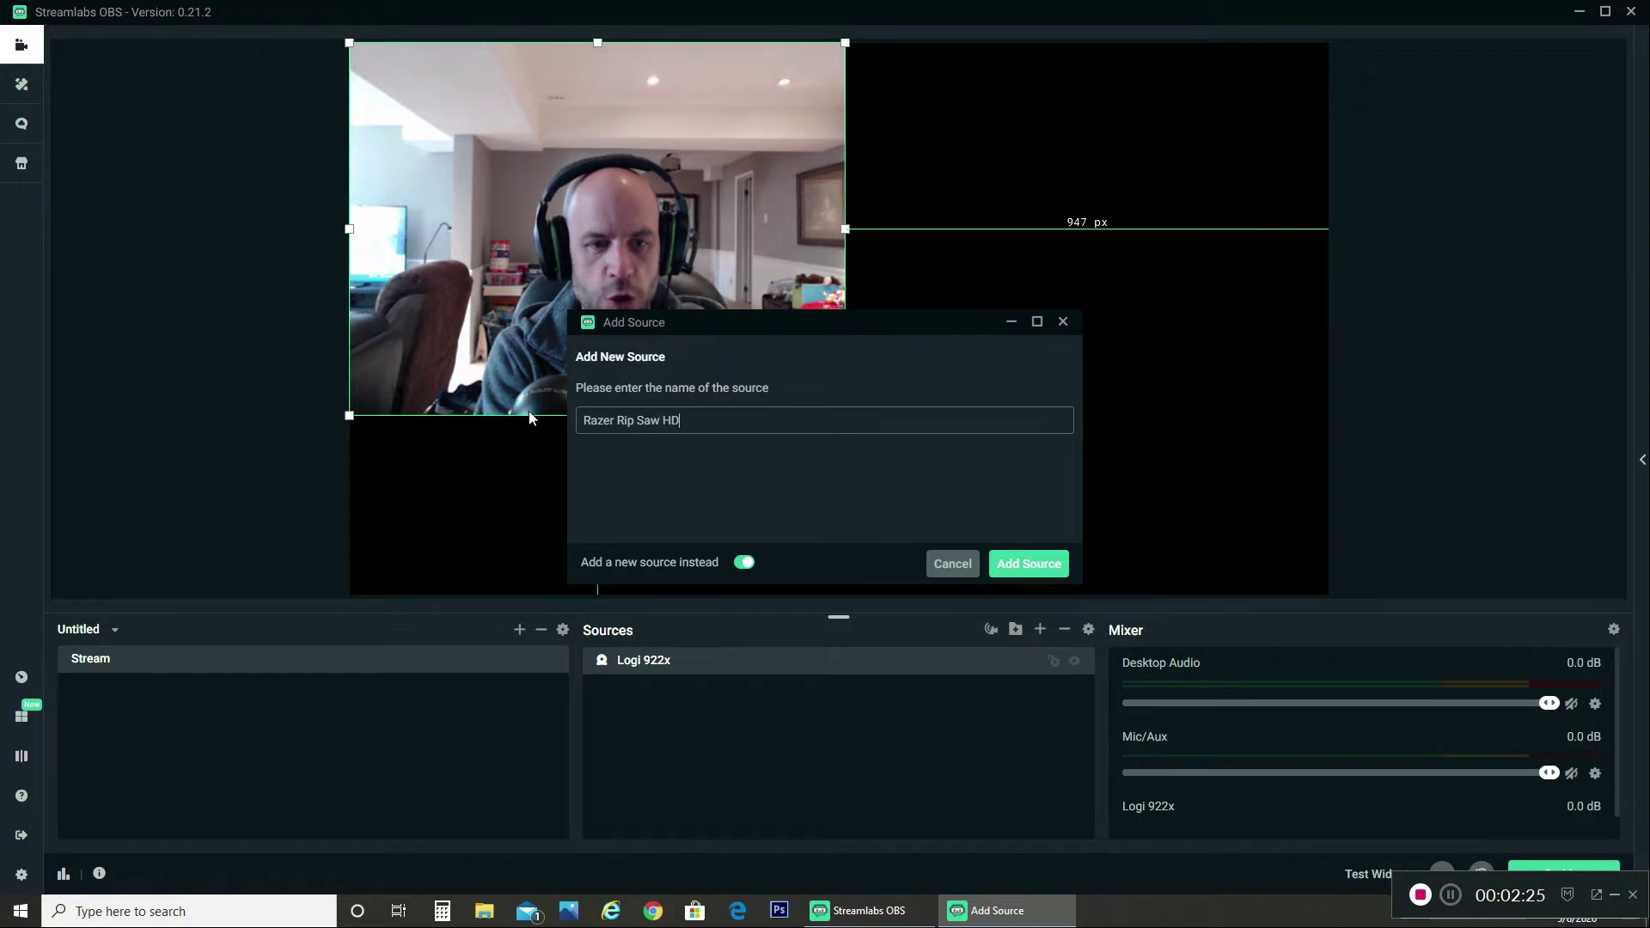
{"action": "left_click", "coordinate": [1012, 559]}
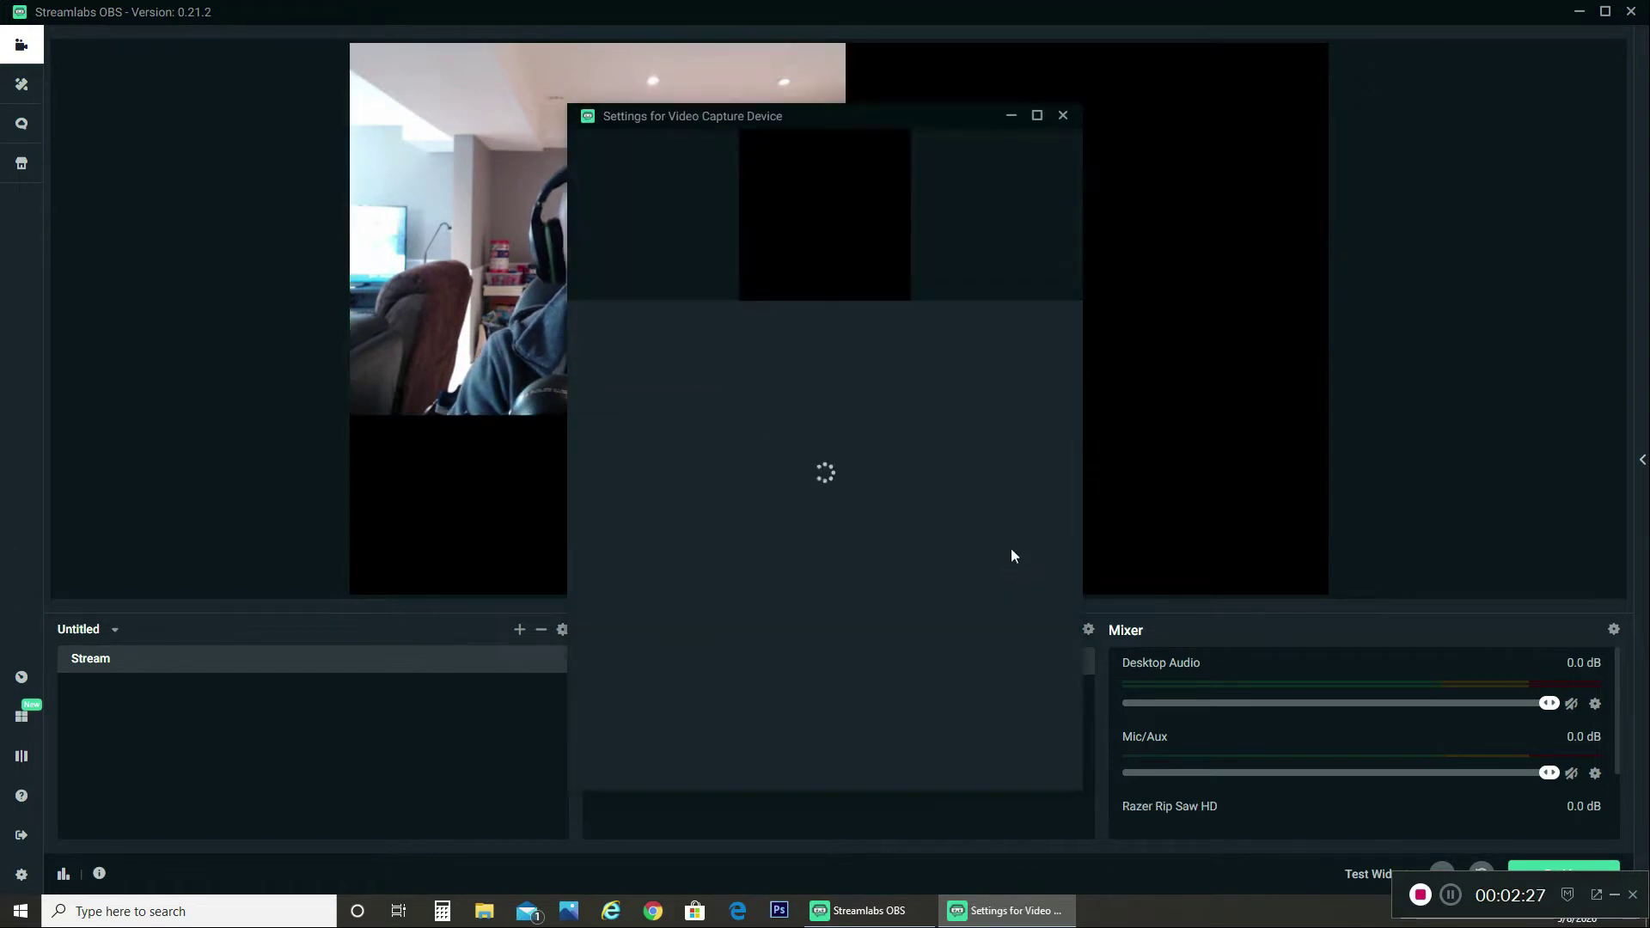
{"action": "left_click", "coordinate": [806, 330]}
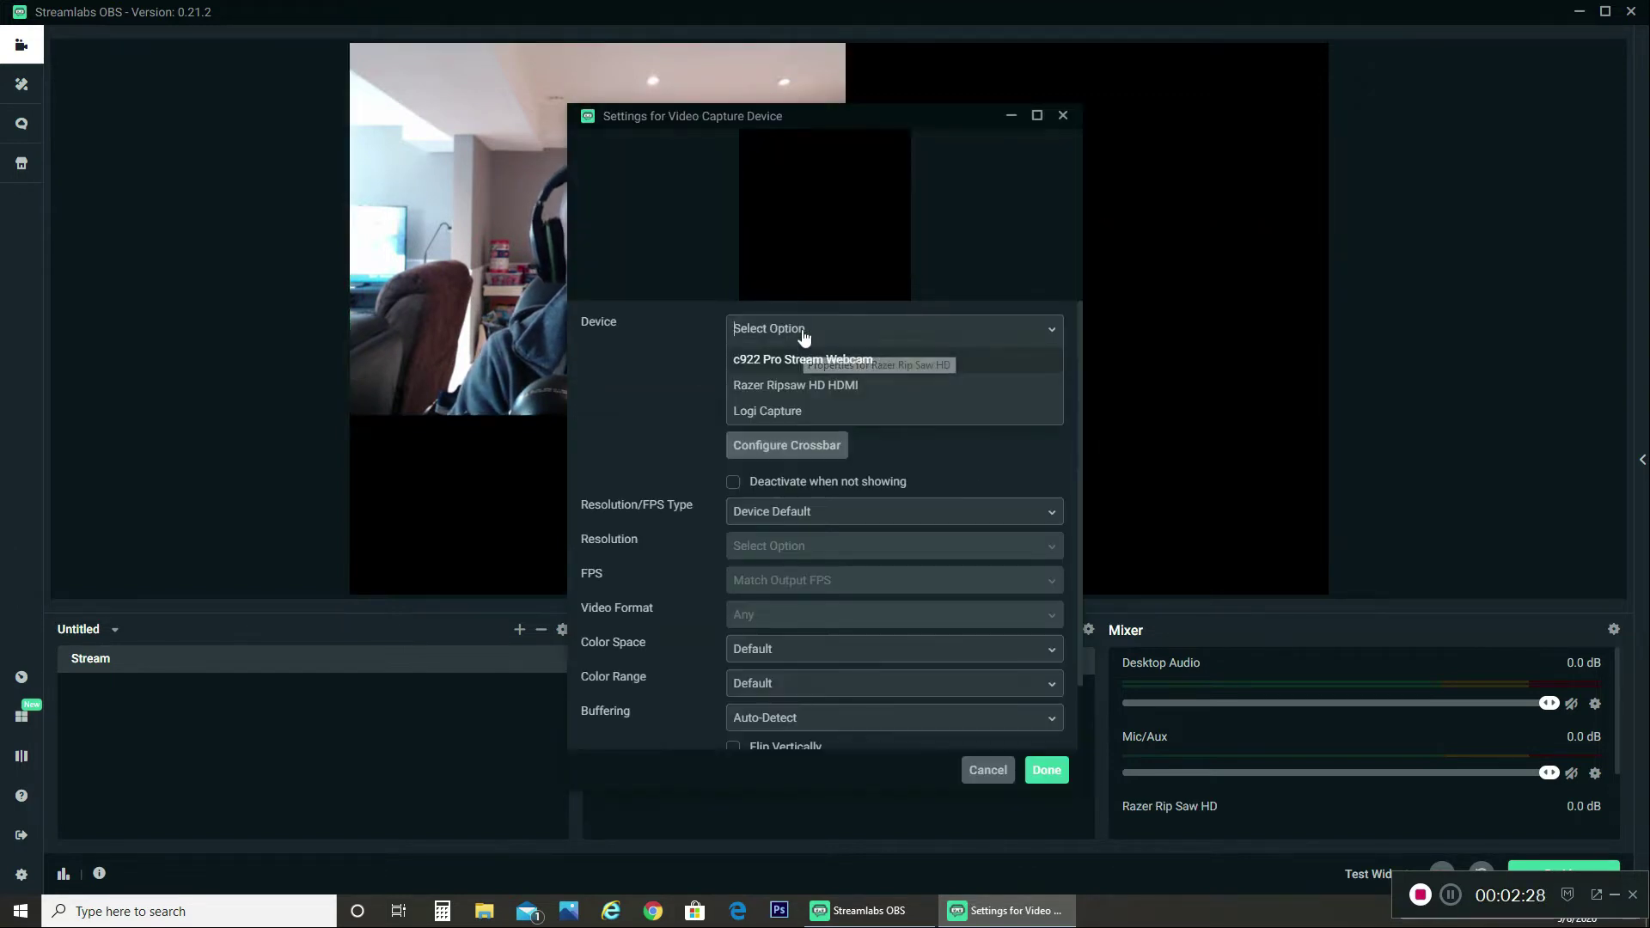
{"action": "left_click", "coordinate": [784, 387]}
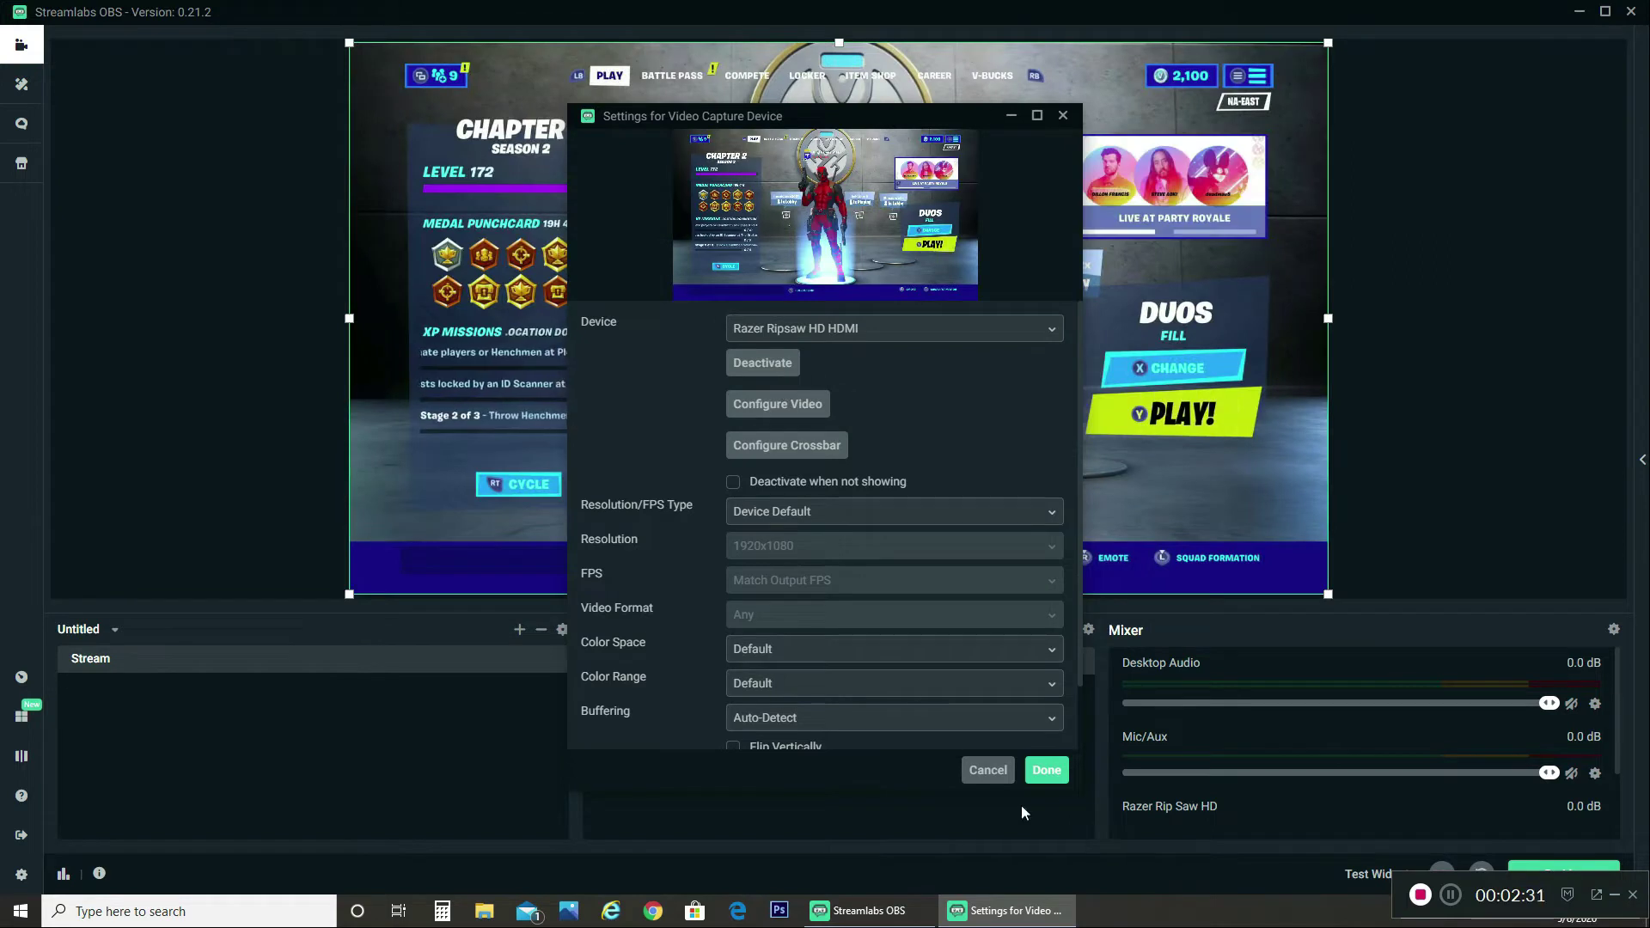
{"action": "left_click", "coordinate": [1046, 770]}
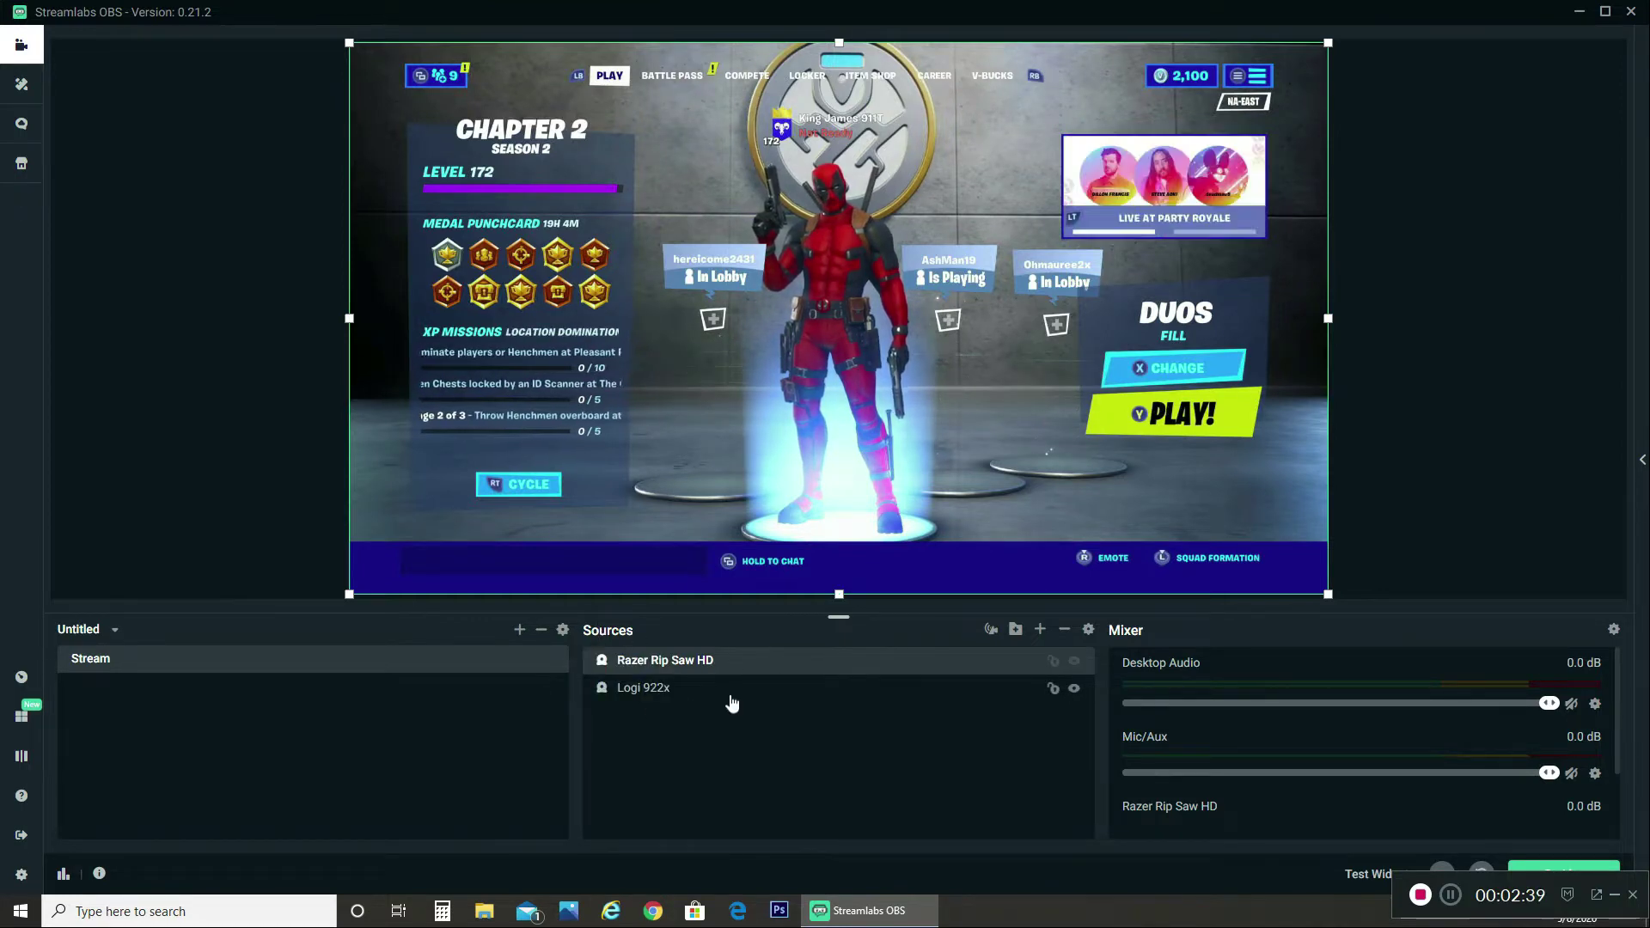
- Layer the Logi 922x webcam above the game feed, shrink it, and move it mid-left
{"action": "left_click_drag", "start_coordinate": [663, 690], "coordinate": [666, 663]}
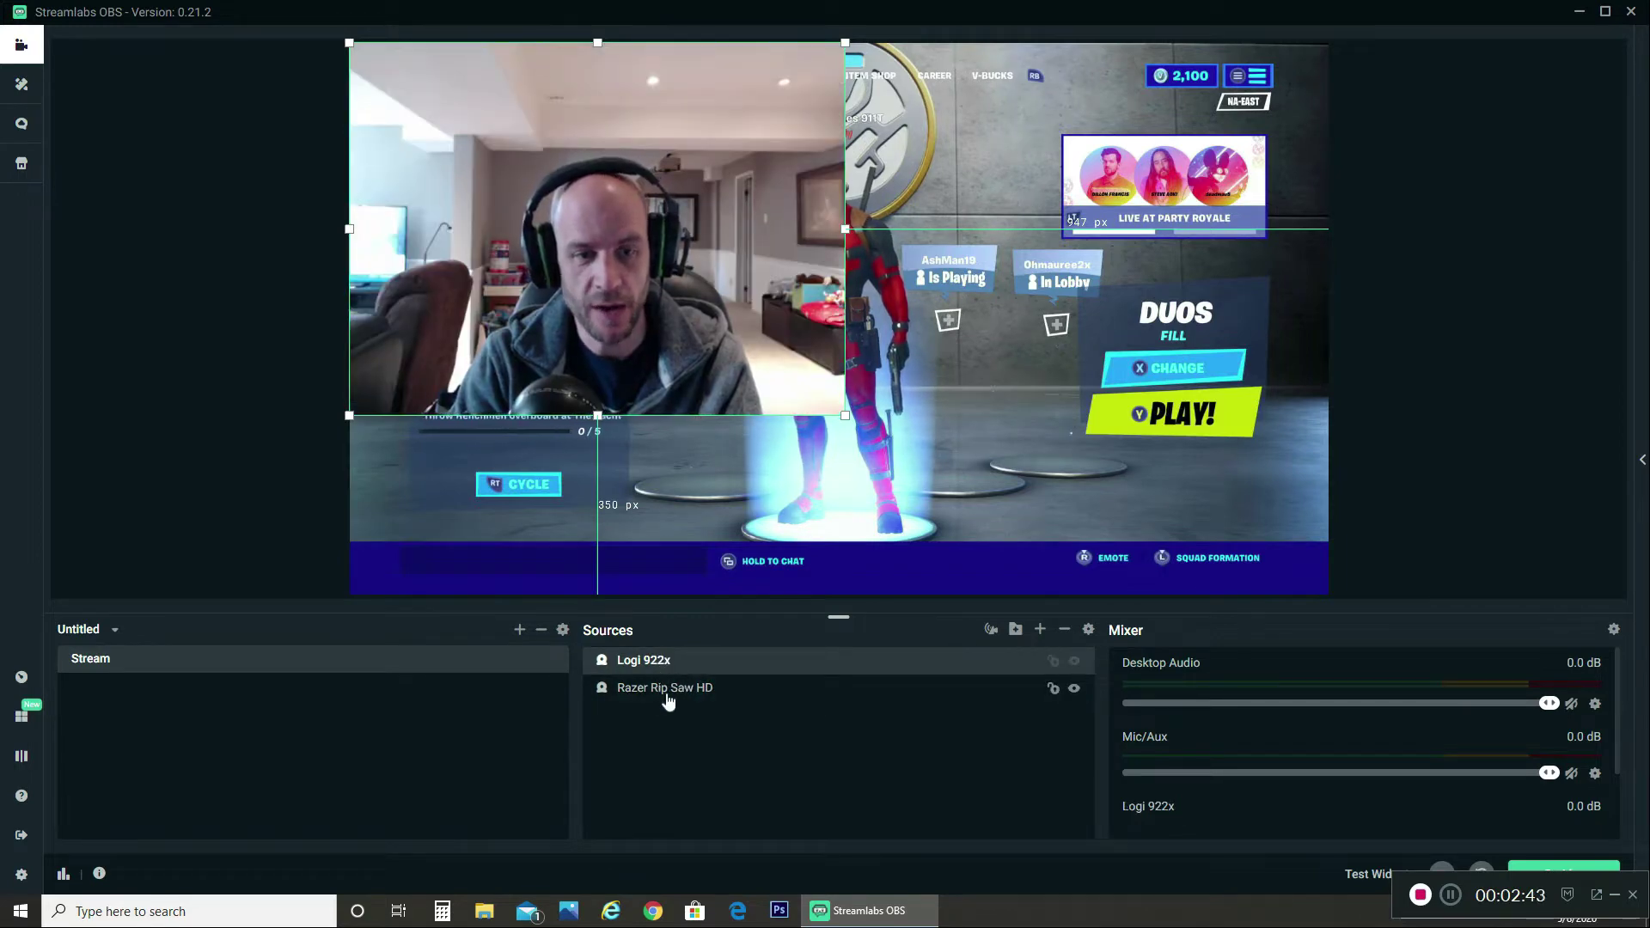
{"action": "left_click_drag", "start_coordinate": [846, 416], "coordinate": [567, 207]}
{"action": "left_click_drag", "start_coordinate": [489, 154], "coordinate": [465, 404]}
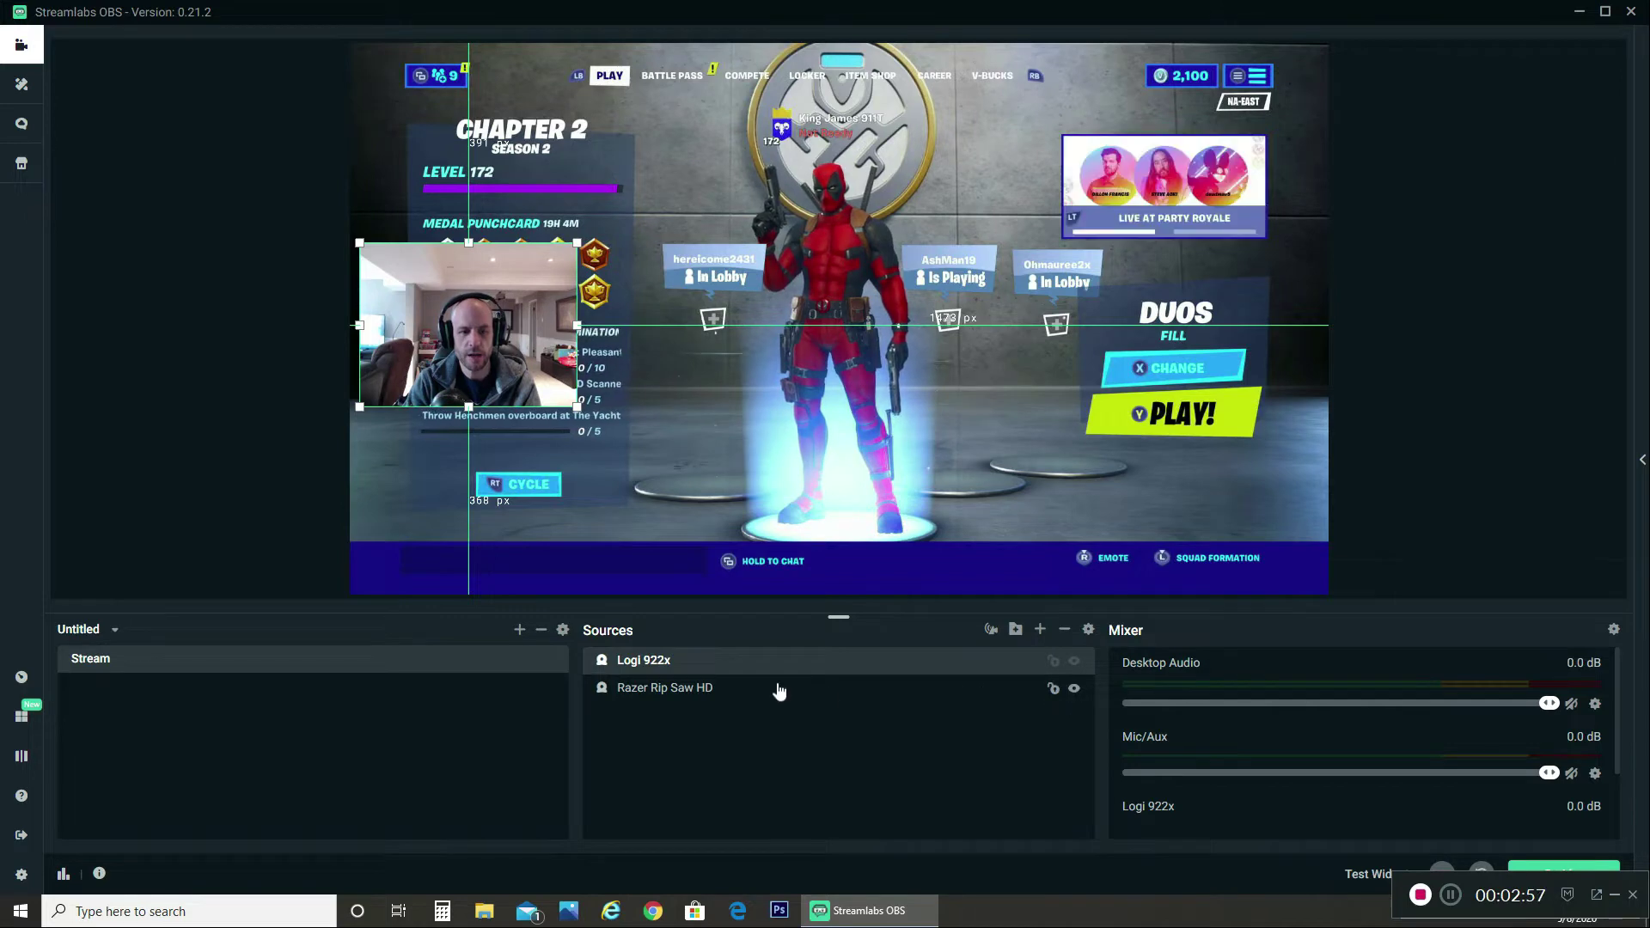
- Add an Image source named 'Name Overlay' showing the name overlay.gif file
{"action": "left_click", "coordinate": [1041, 693]}
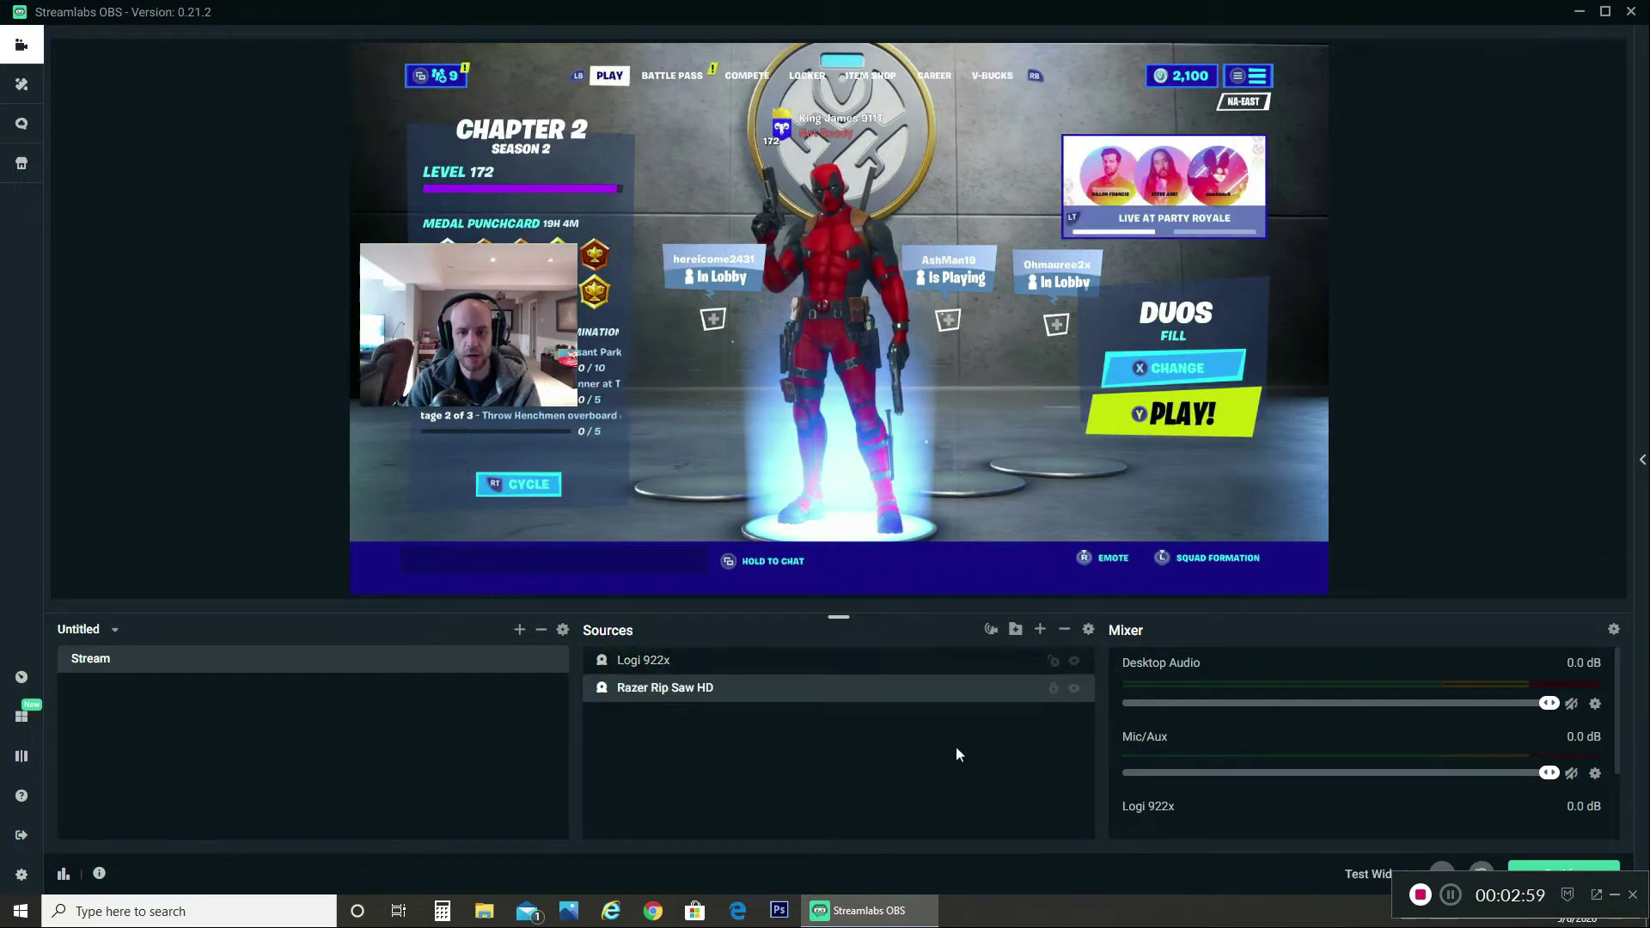
{"action": "left_click", "coordinate": [1040, 630]}
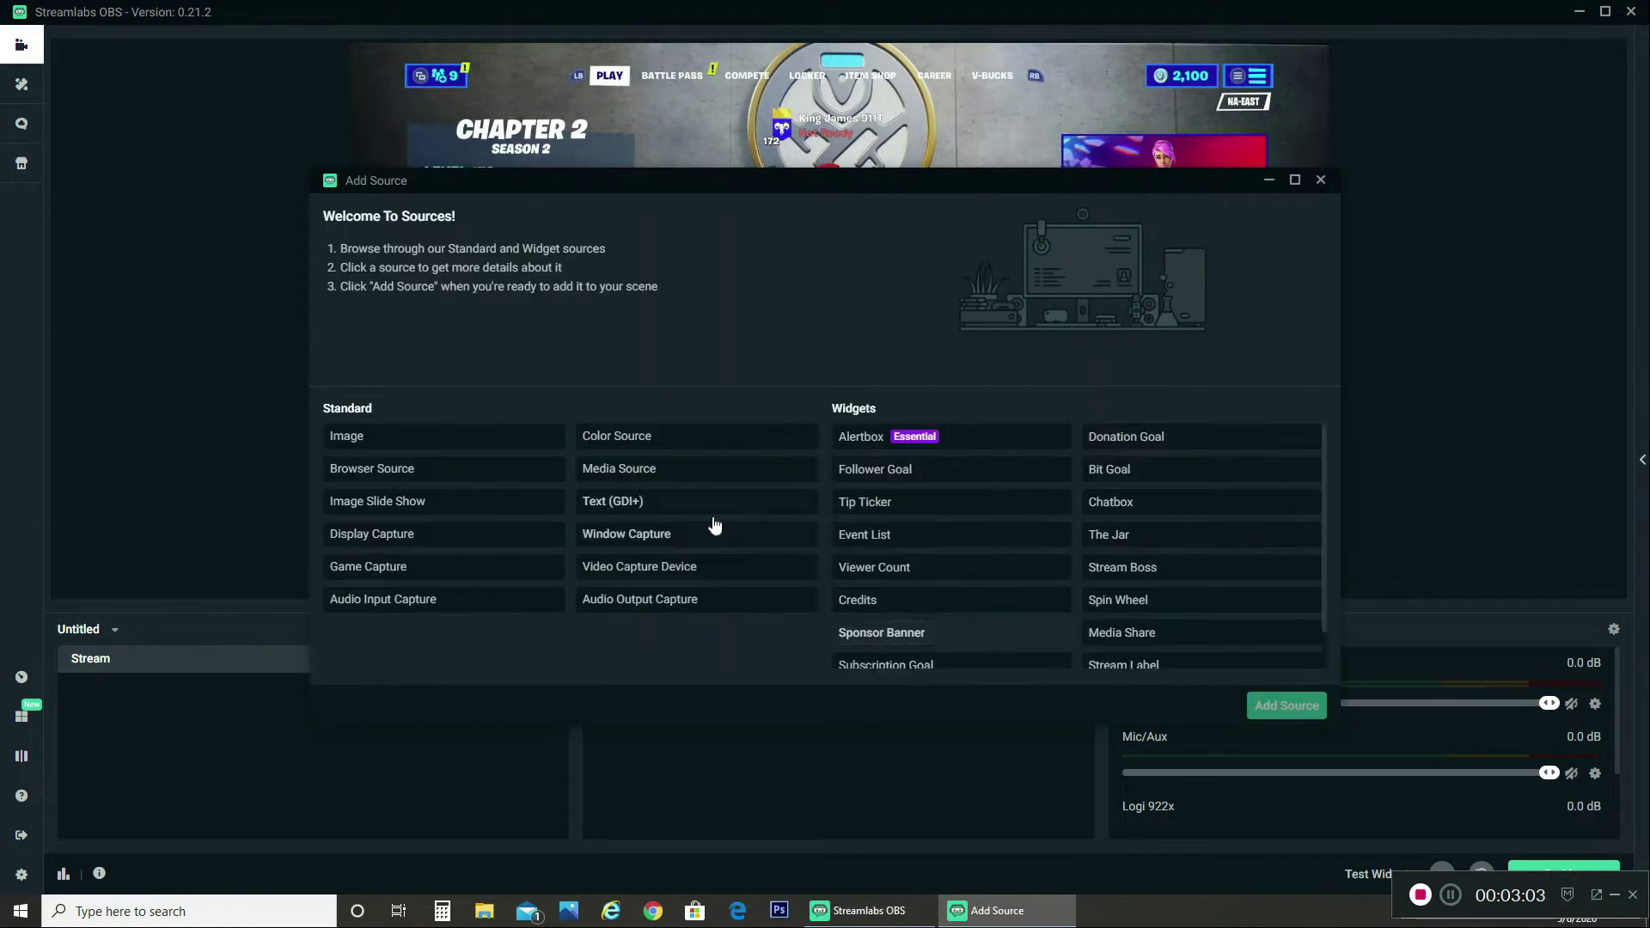
{"action": "double_click", "coordinate": [448, 435]}
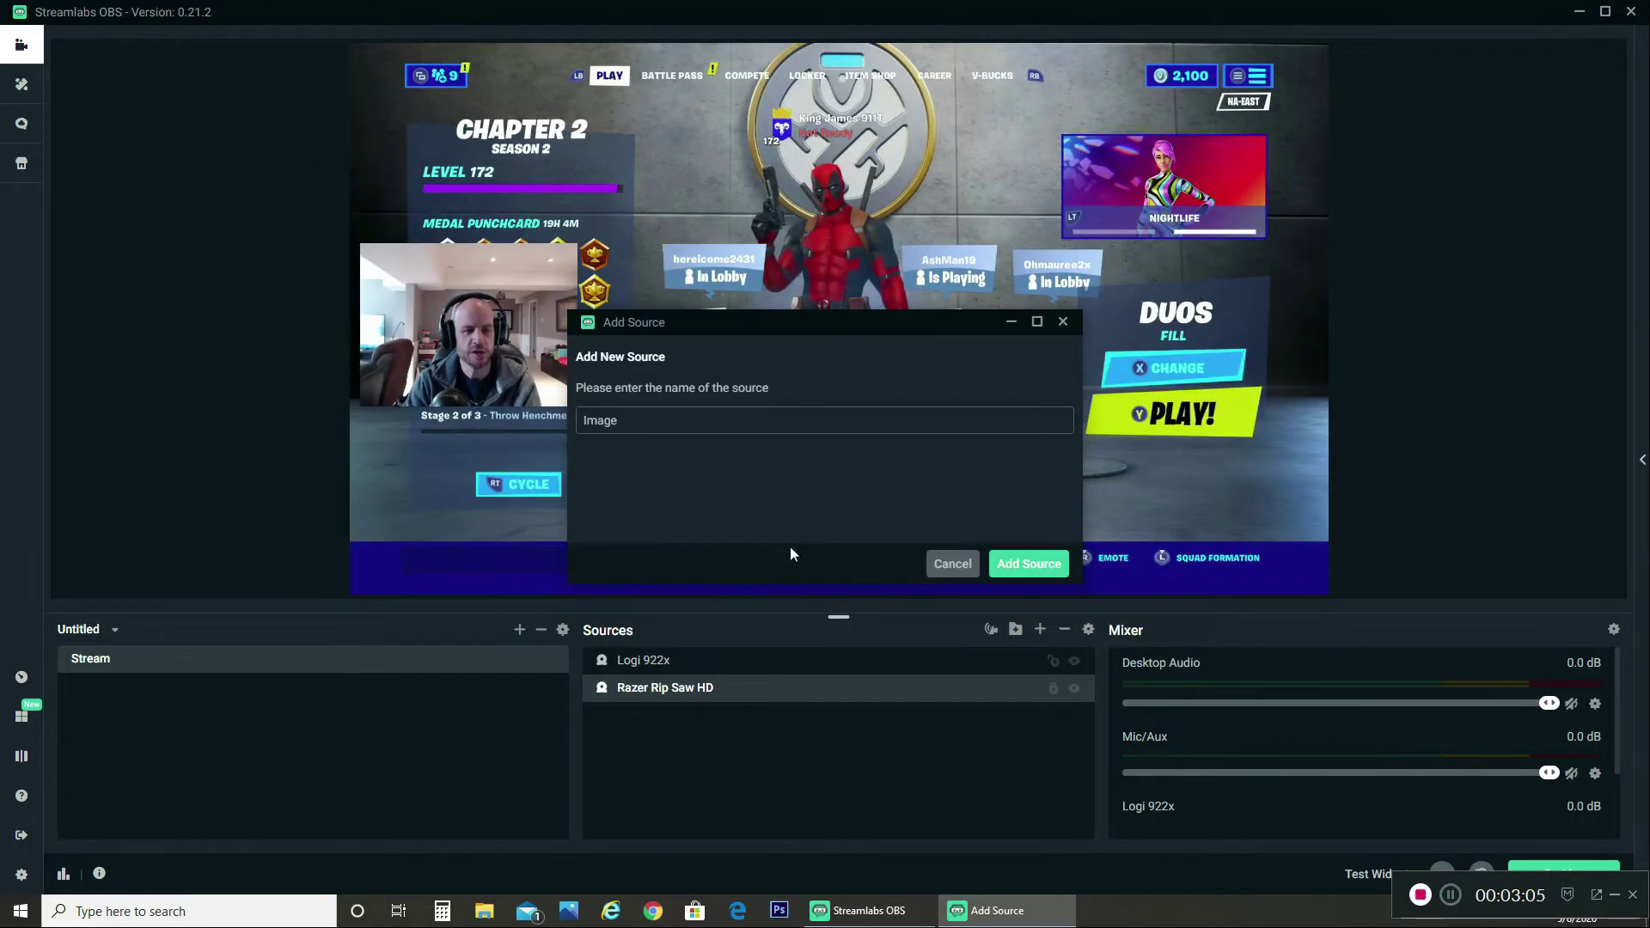
{"action": "left_click_drag", "start_coordinate": [621, 420], "coordinate": [544, 421]}
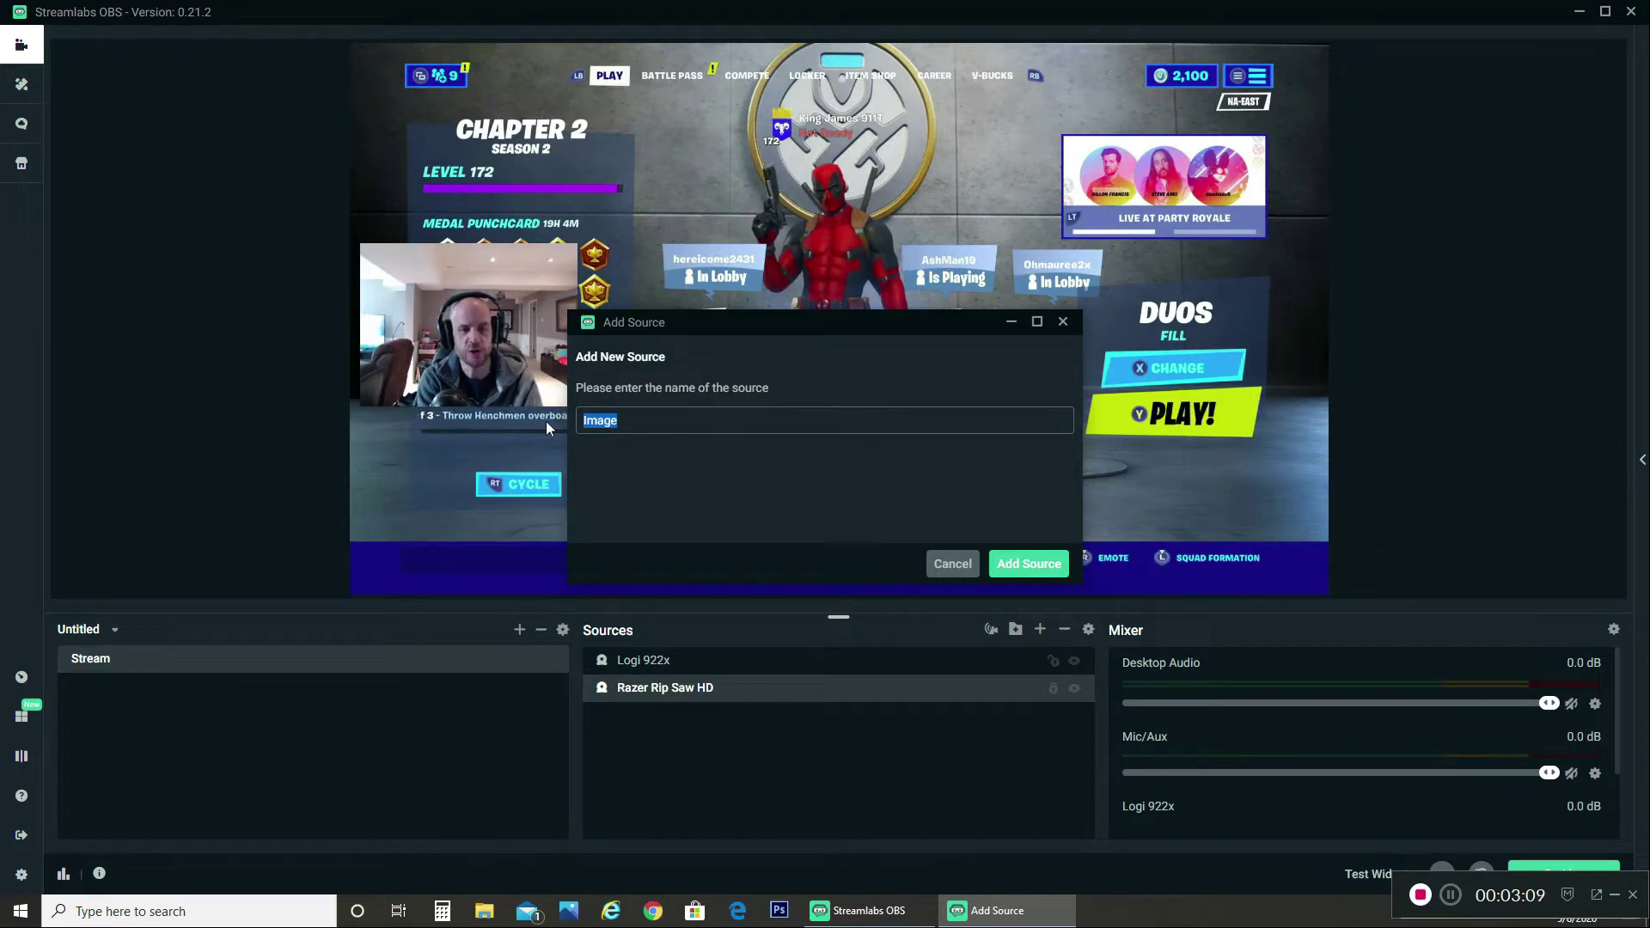
{"action": "type", "text": "Name Overlay"}
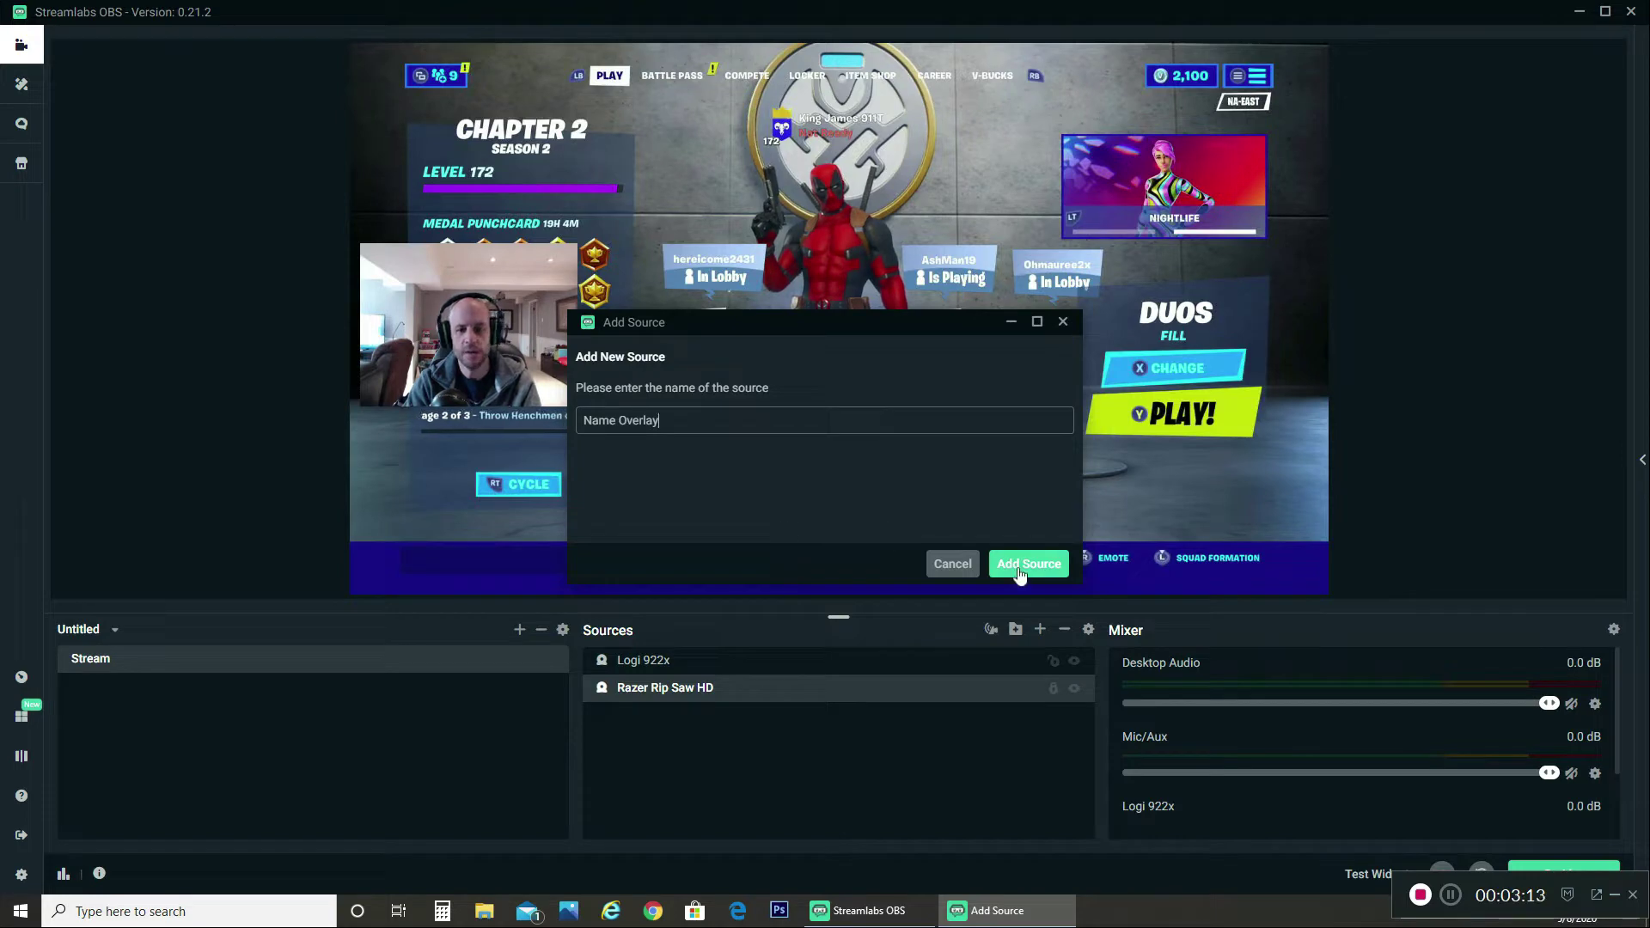
{"action": "left_click", "coordinate": [1038, 567]}
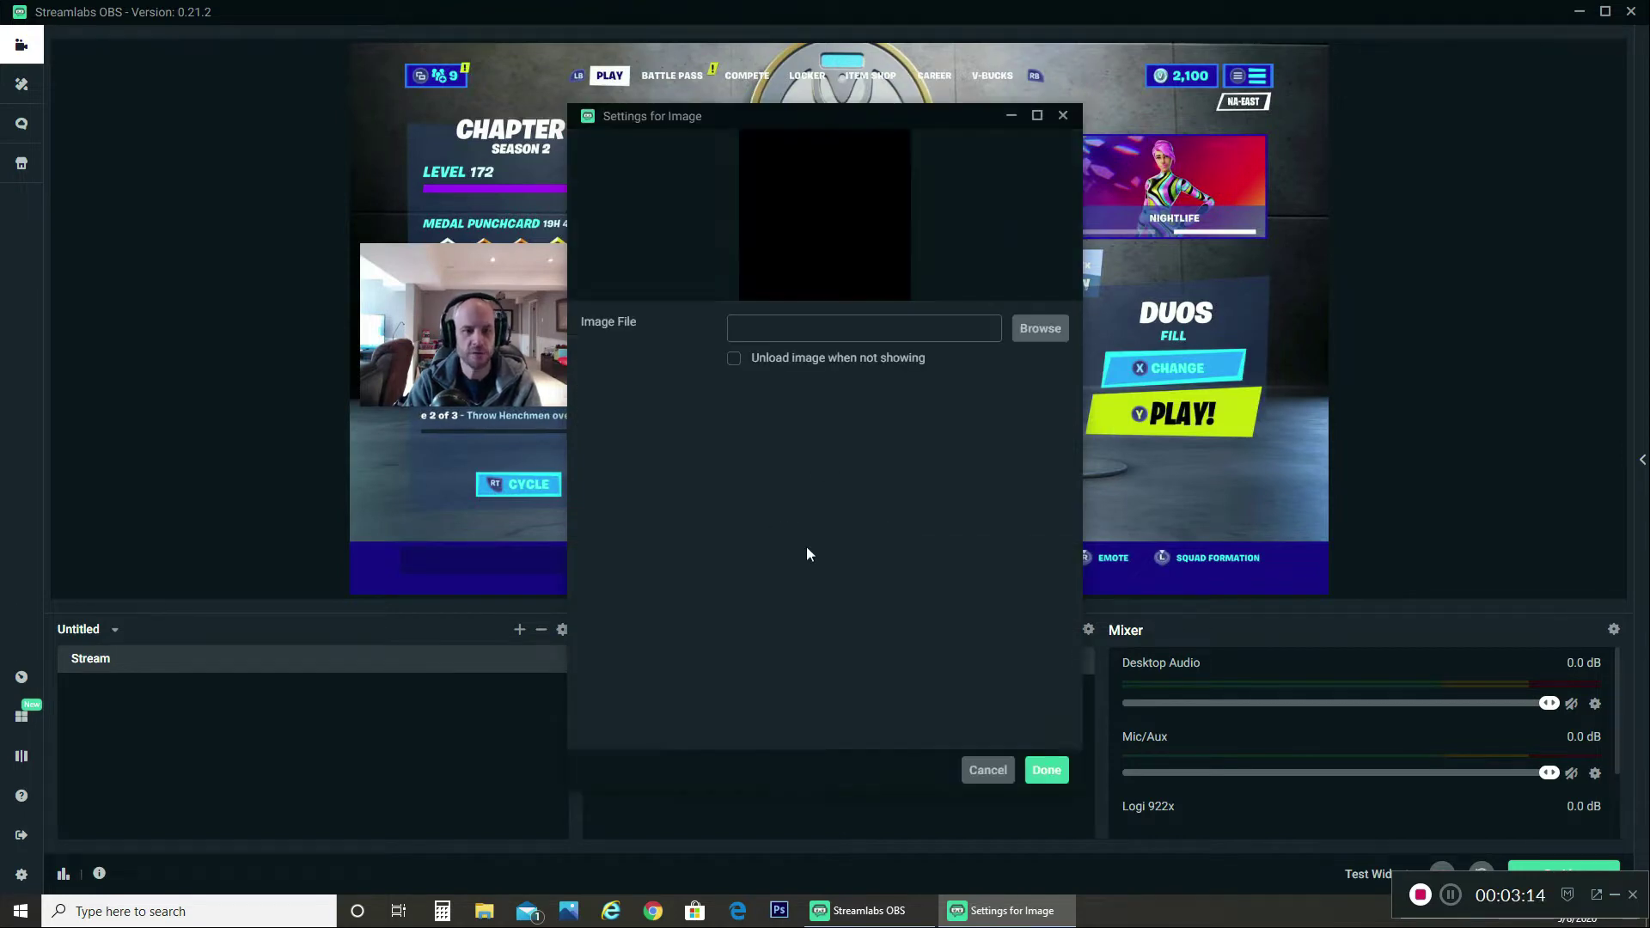
{"action": "left_click", "coordinate": [1043, 329]}
{"action": "scroll", "coordinate": [420, 361], "scroll_direction": "down", "scroll_amount": 3}
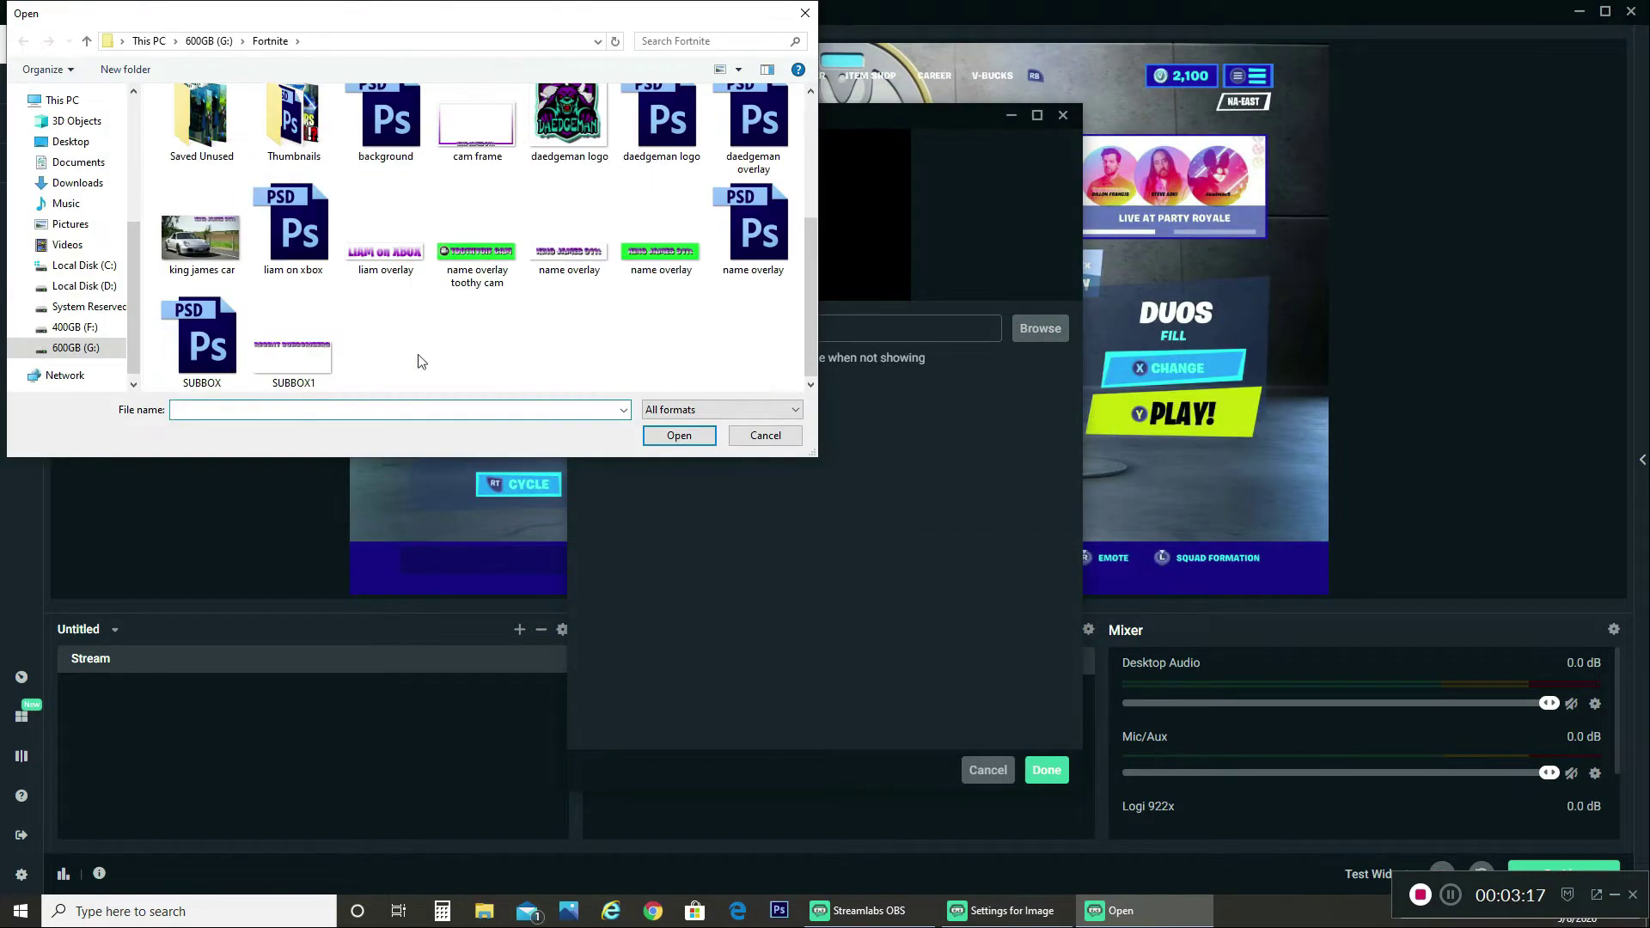
{"action": "left_click", "coordinate": [571, 256]}
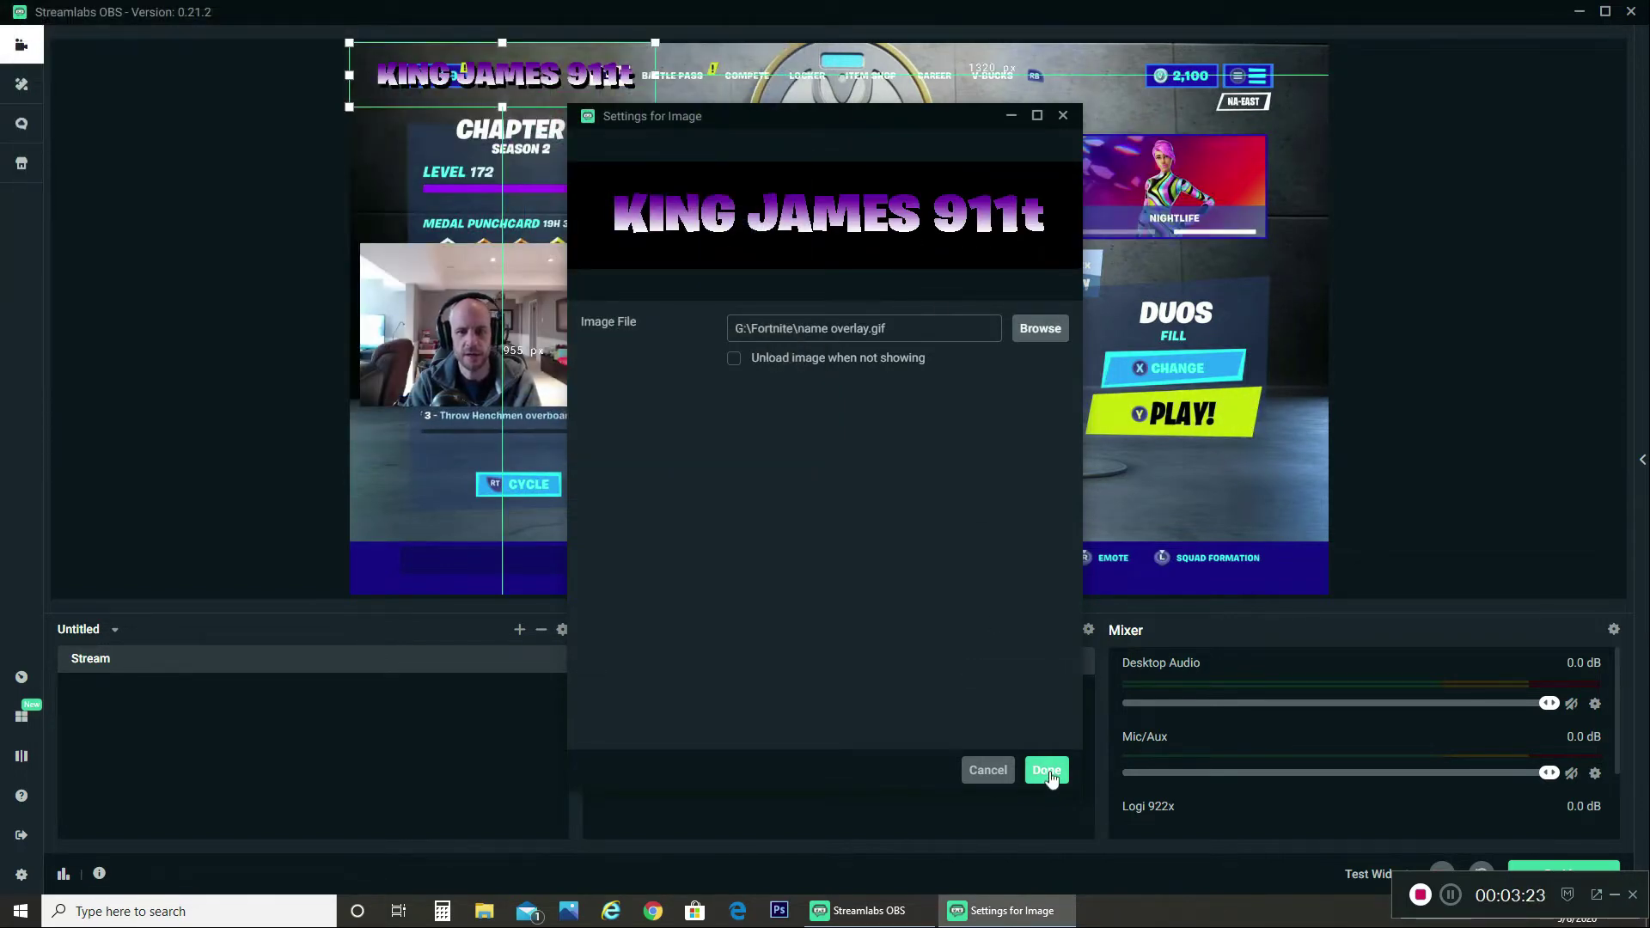
{"action": "left_click", "coordinate": [1046, 770]}
- Shrink the Name Overlay to sit along the webcam's bottom edge and lock it
{"action": "left_click_drag", "start_coordinate": [543, 69], "coordinate": [544, 392]}
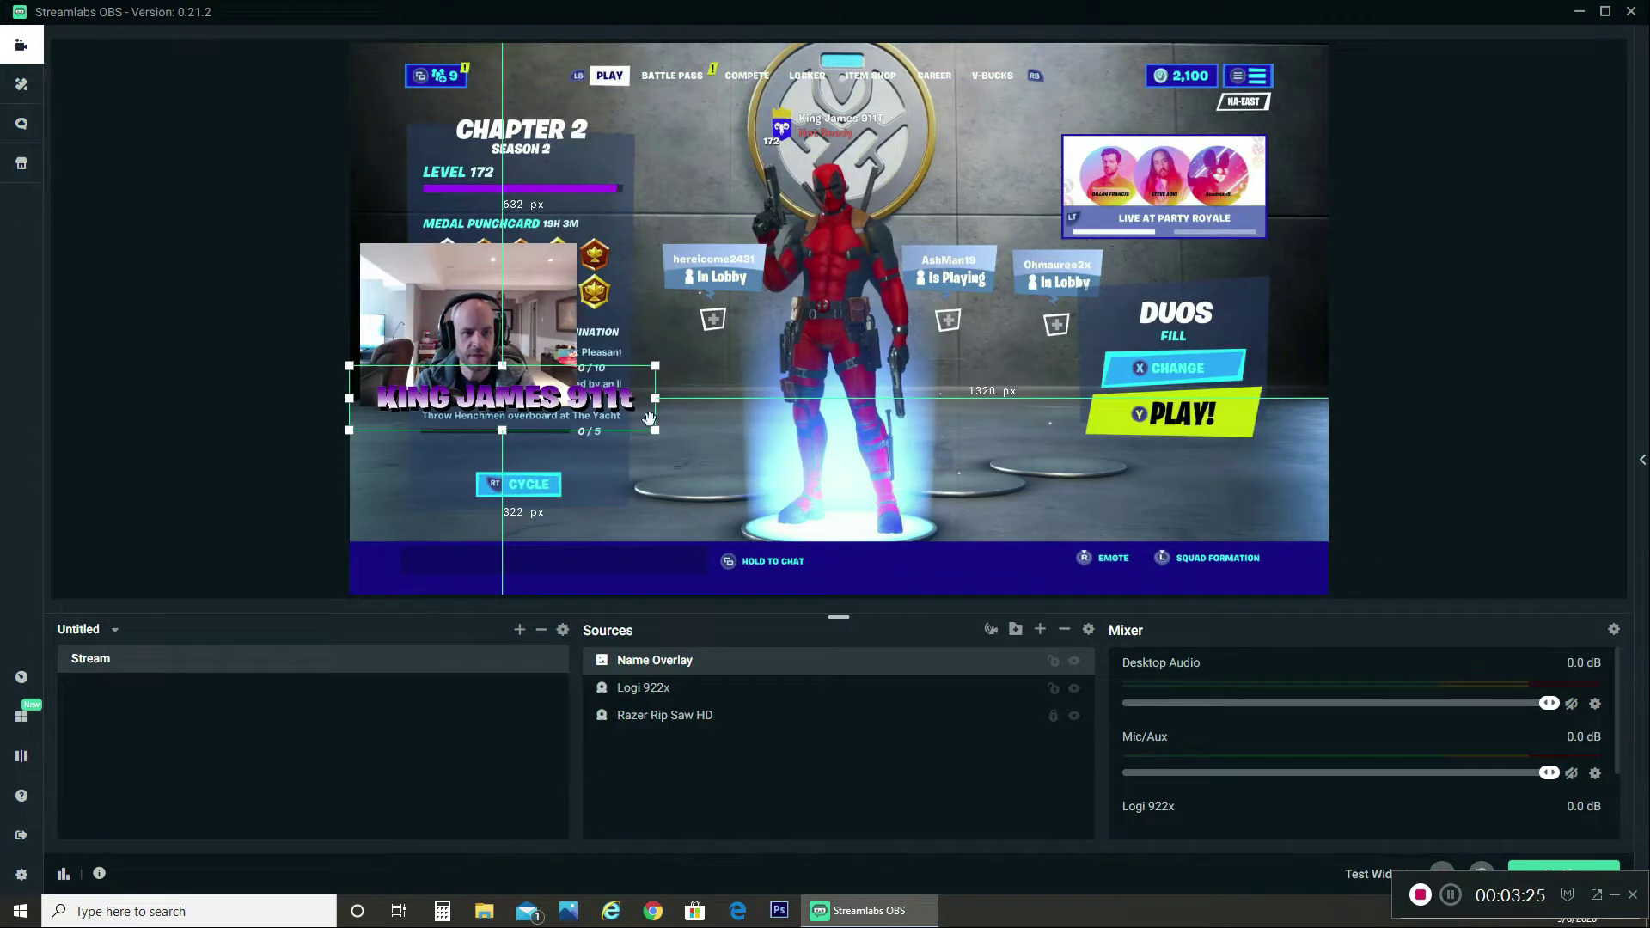
{"action": "left_click_drag", "start_coordinate": [655, 430], "coordinate": [507, 396]}
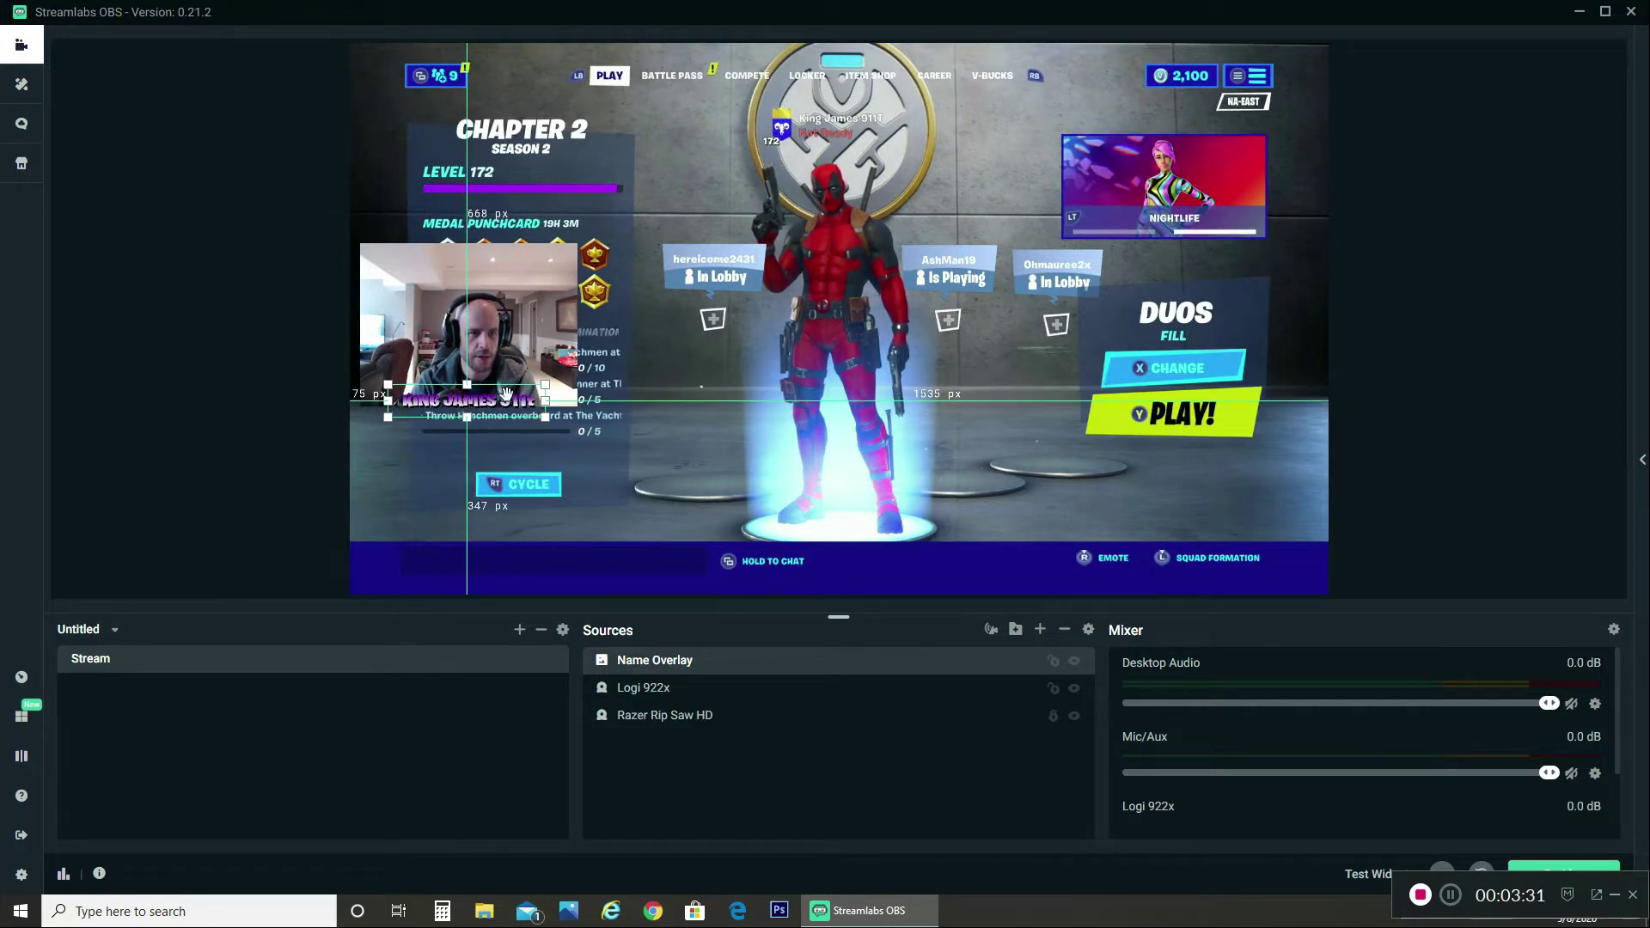
{"action": "left_click", "coordinate": [1053, 661]}
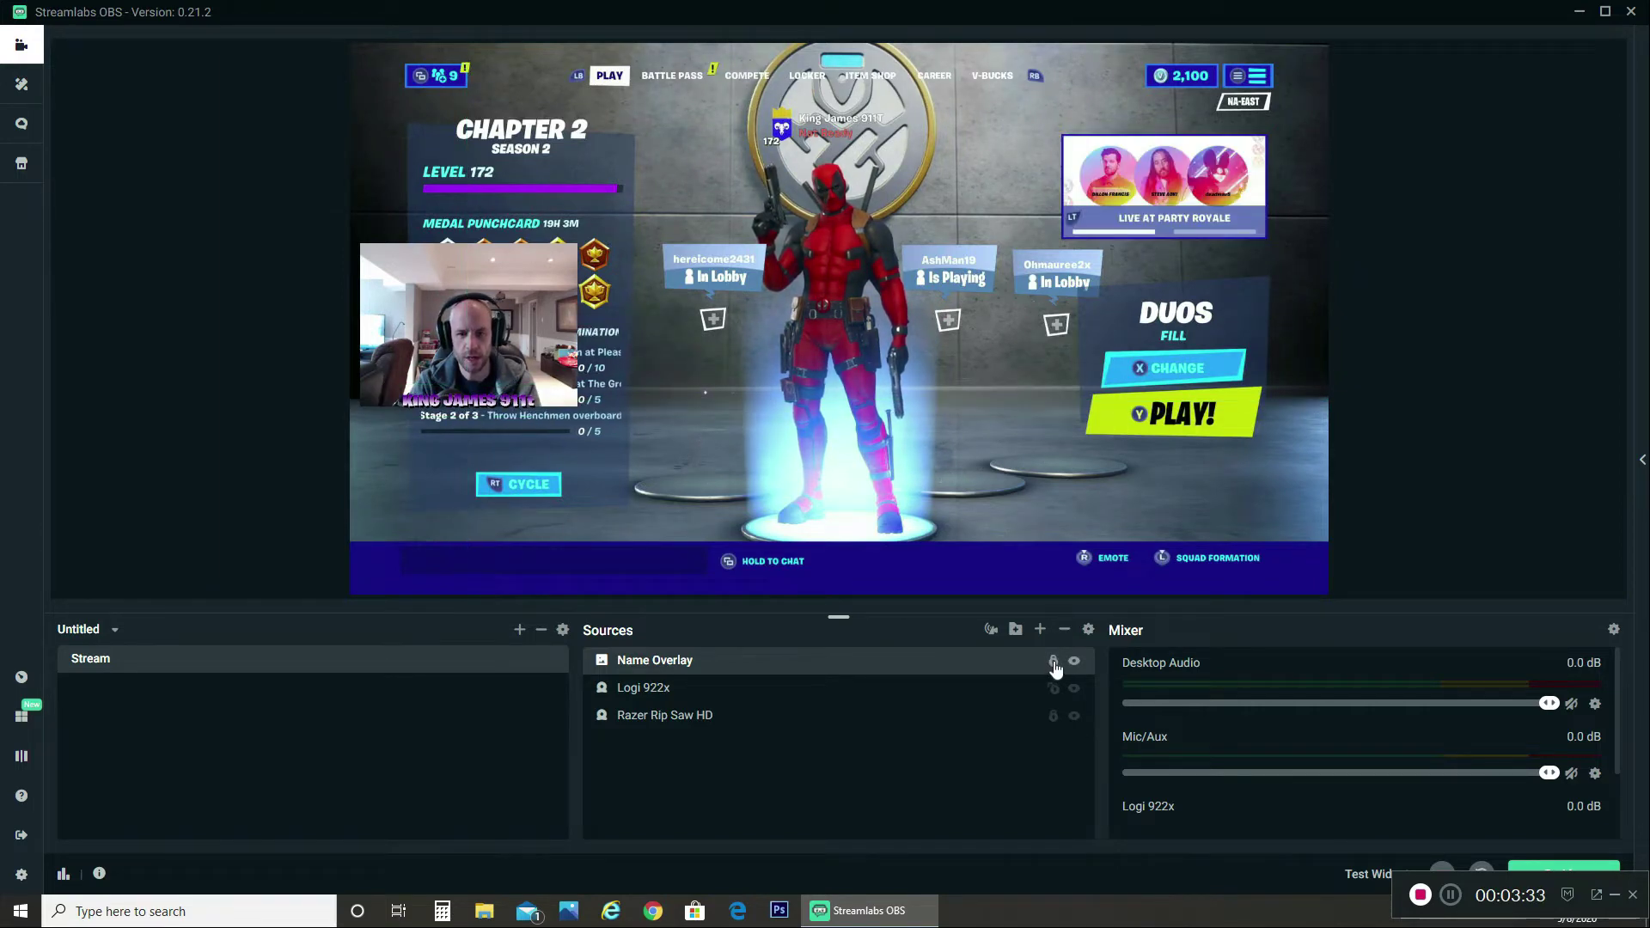
{"action": "left_click_drag", "start_coordinate": [800, 667], "coordinate": [655, 653]}
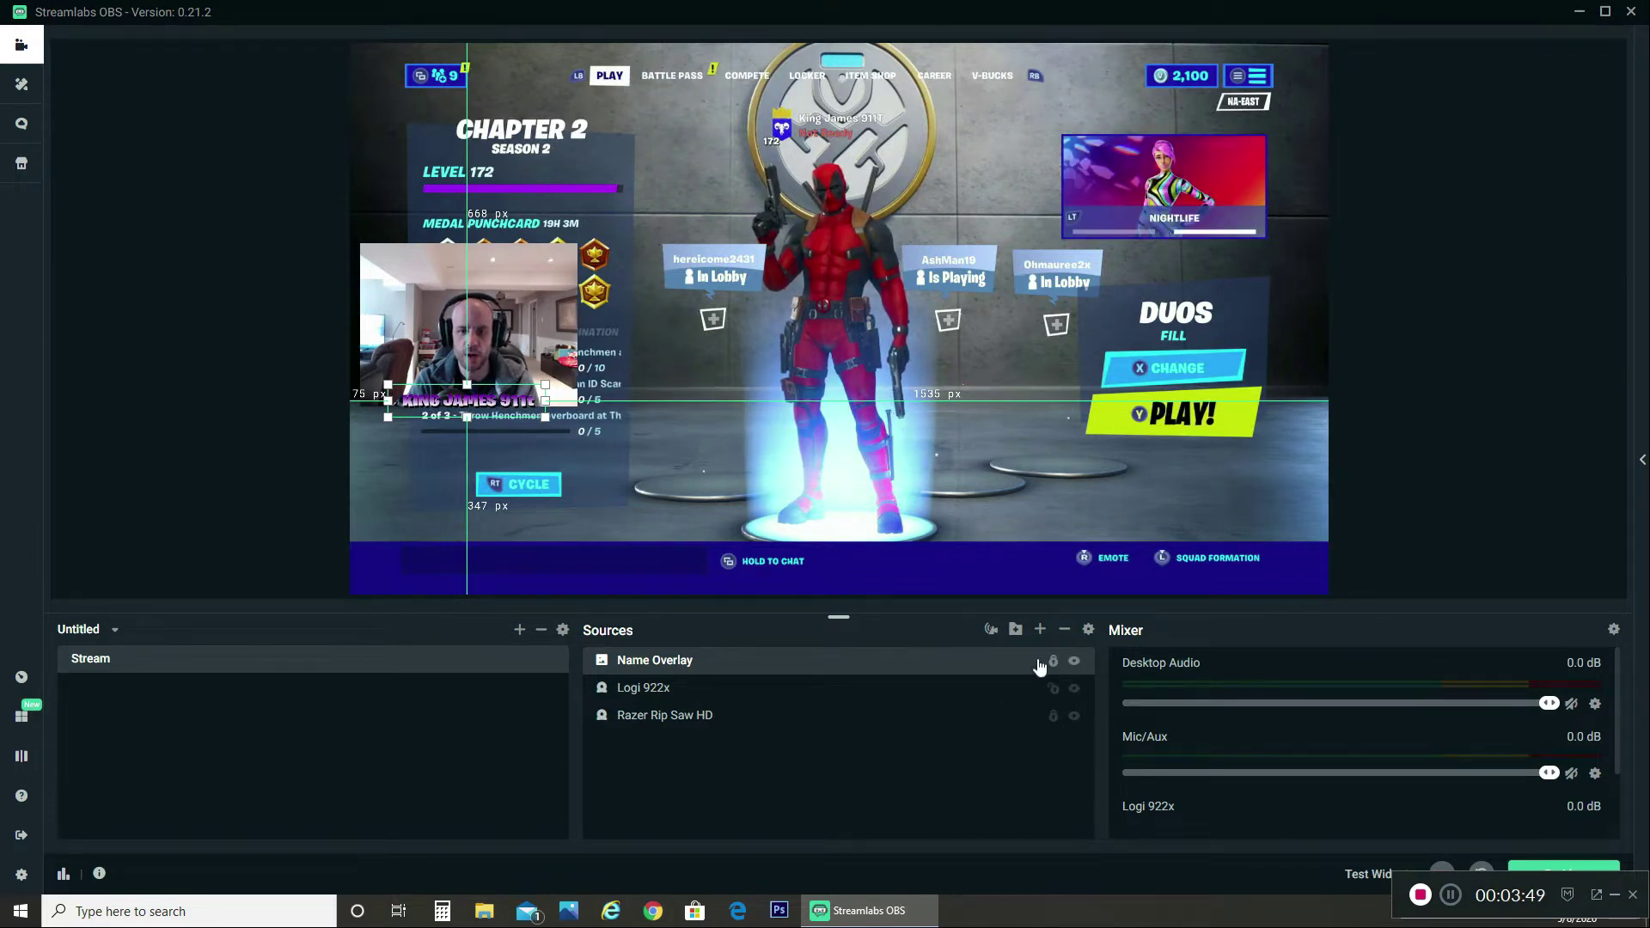
- Add an Audio Input Capture named 'Blue Snowball' using the Microphone (Blue Snowball) device
{"action": "left_click", "coordinate": [1040, 629]}
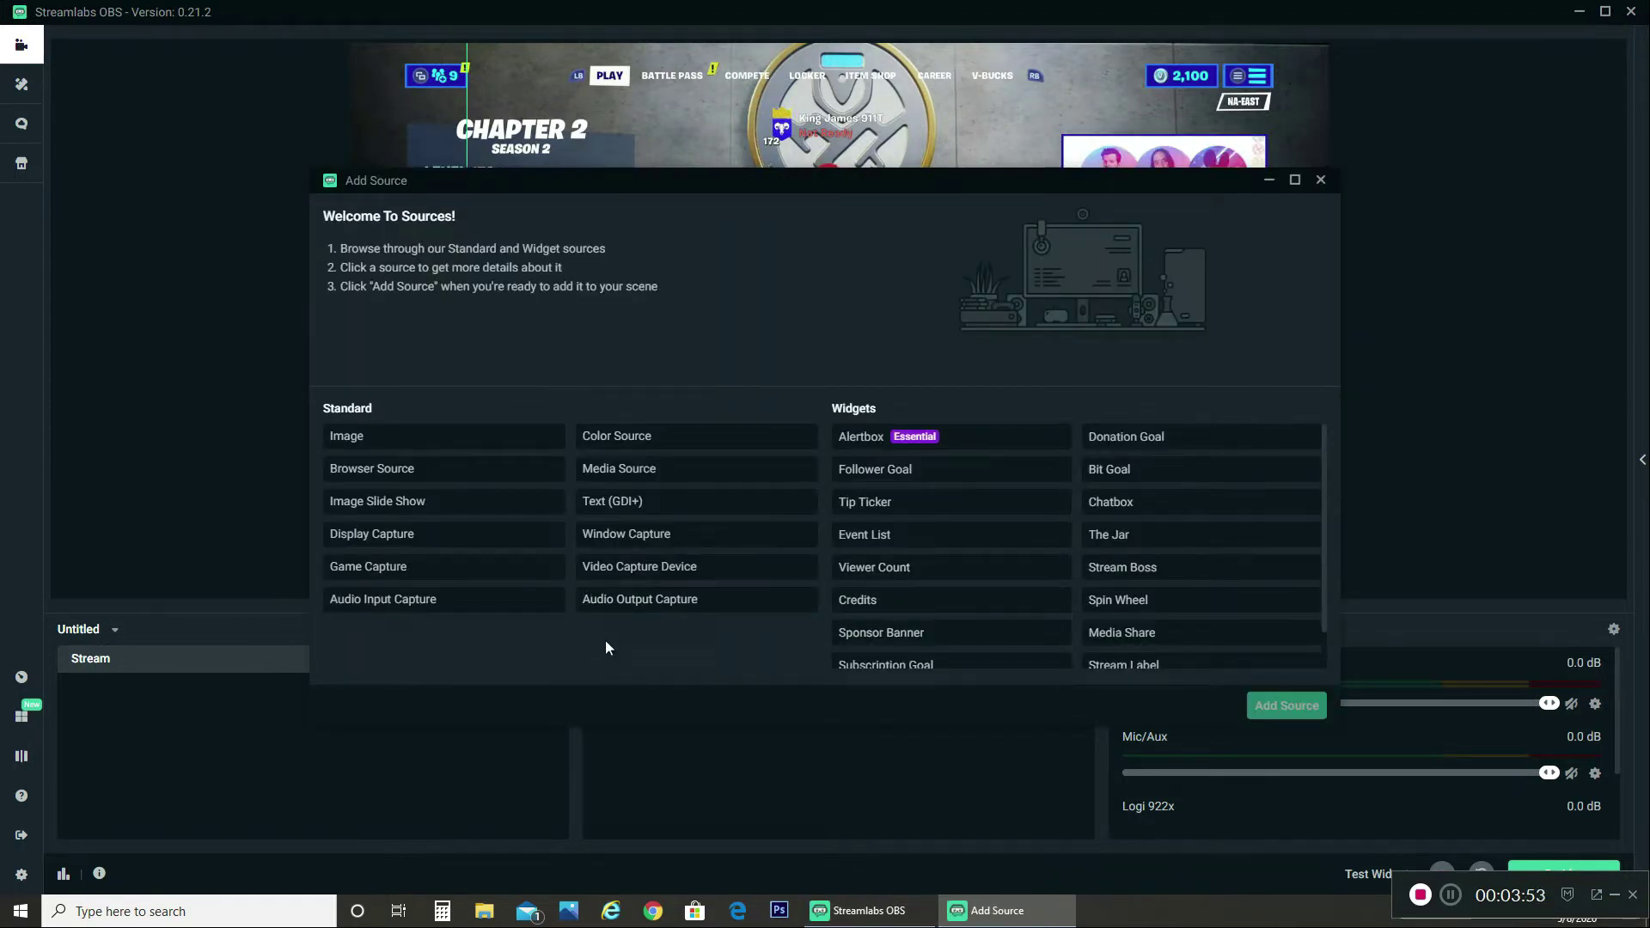
{"action": "double_click", "coordinate": [472, 599]}
{"action": "key", "text": "ctrl+a"}
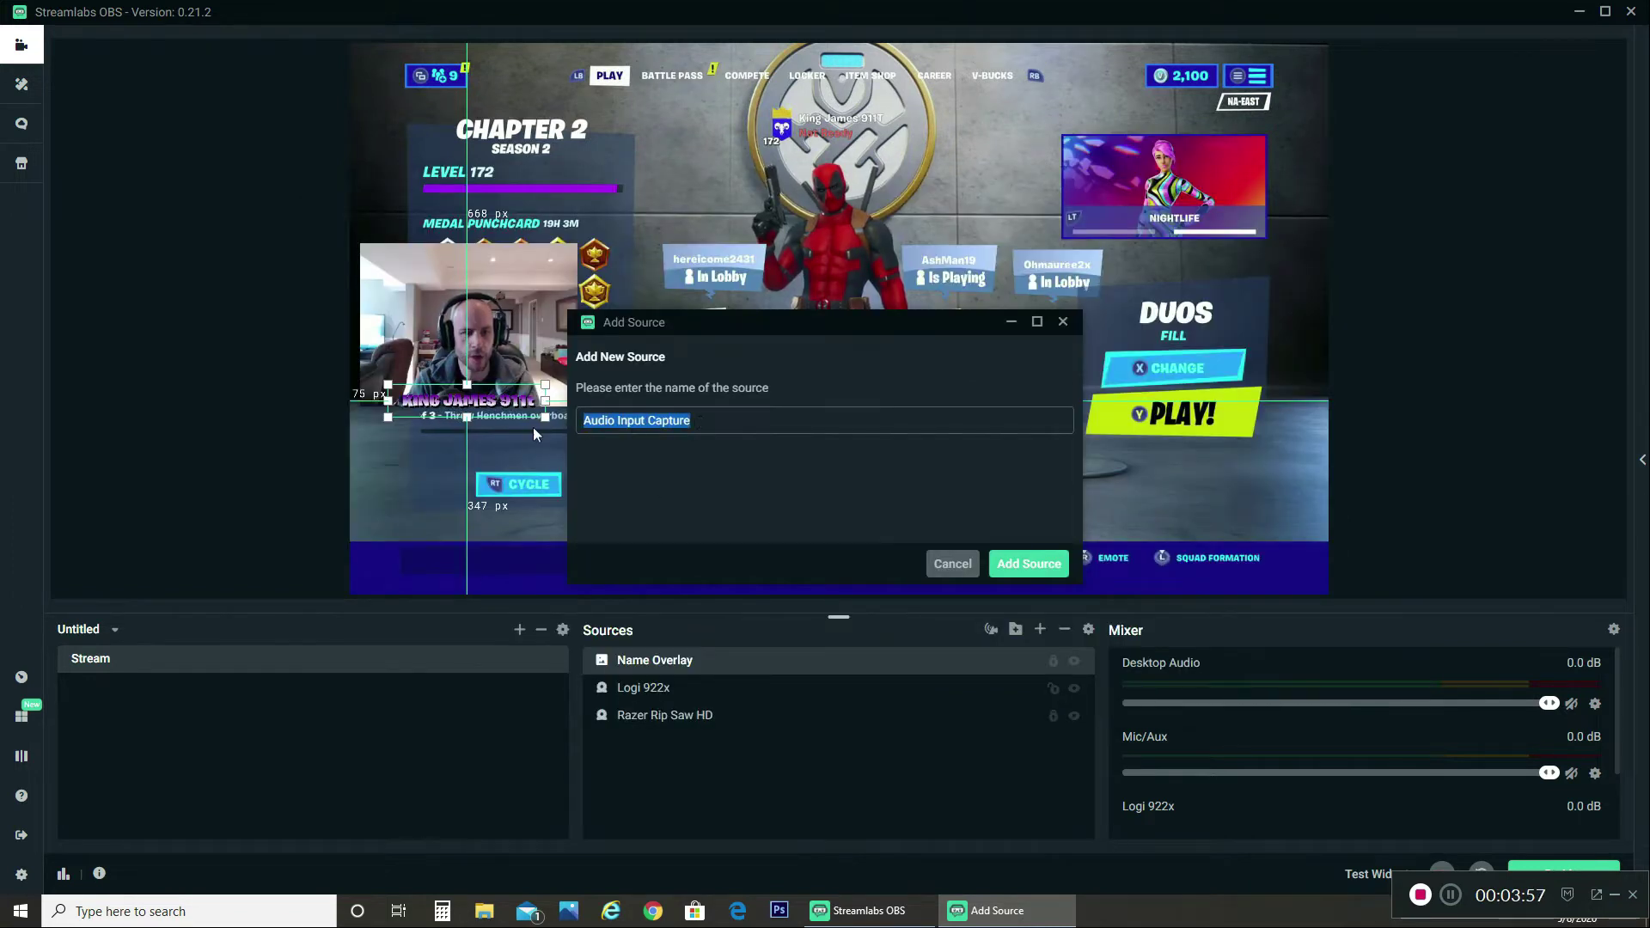
{"action": "type", "text": "Blue Snowball"}
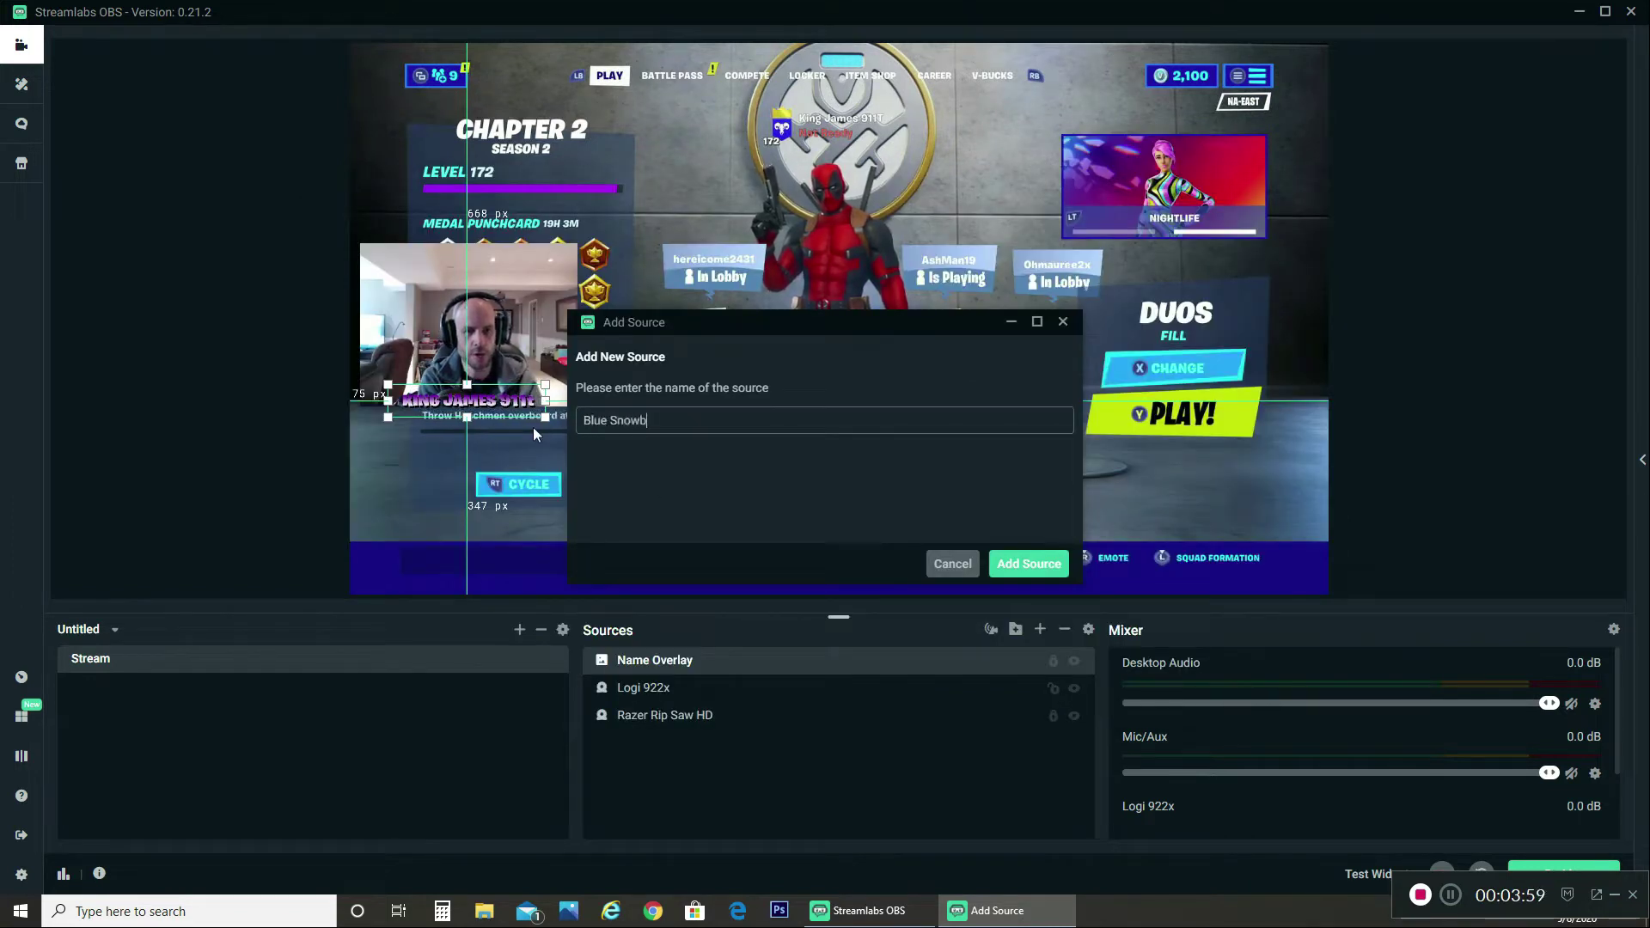
{"action": "left_click", "coordinate": [1032, 565]}
{"action": "left_click", "coordinate": [862, 331]}
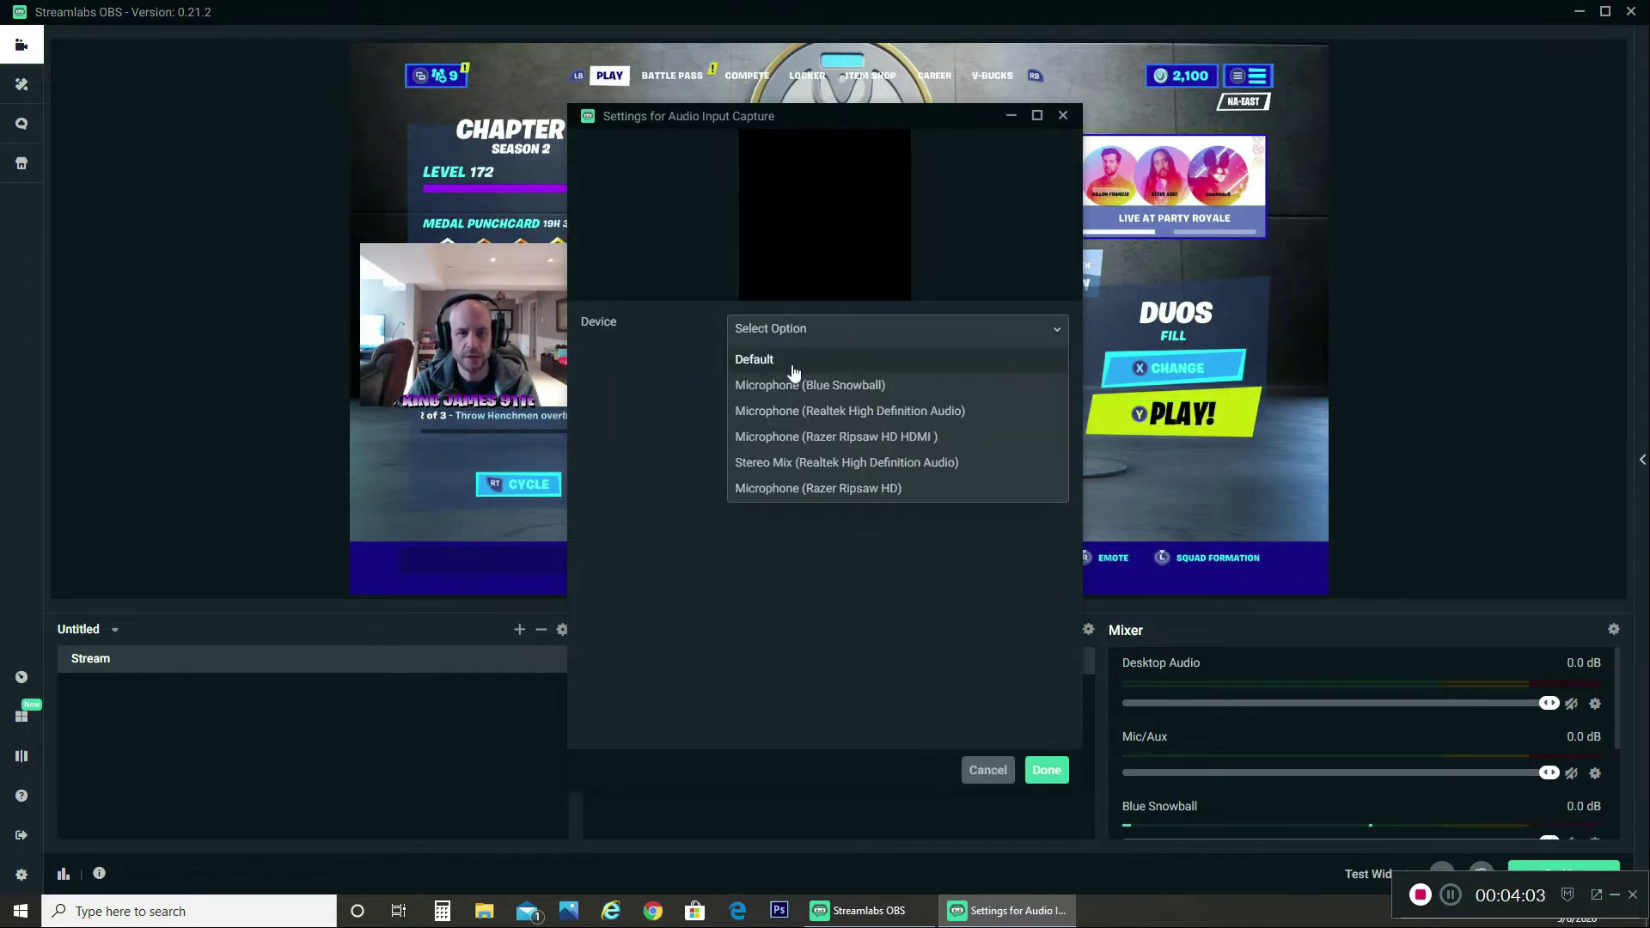
{"action": "left_click", "coordinate": [842, 387]}
{"action": "left_click", "coordinate": [1047, 769]}
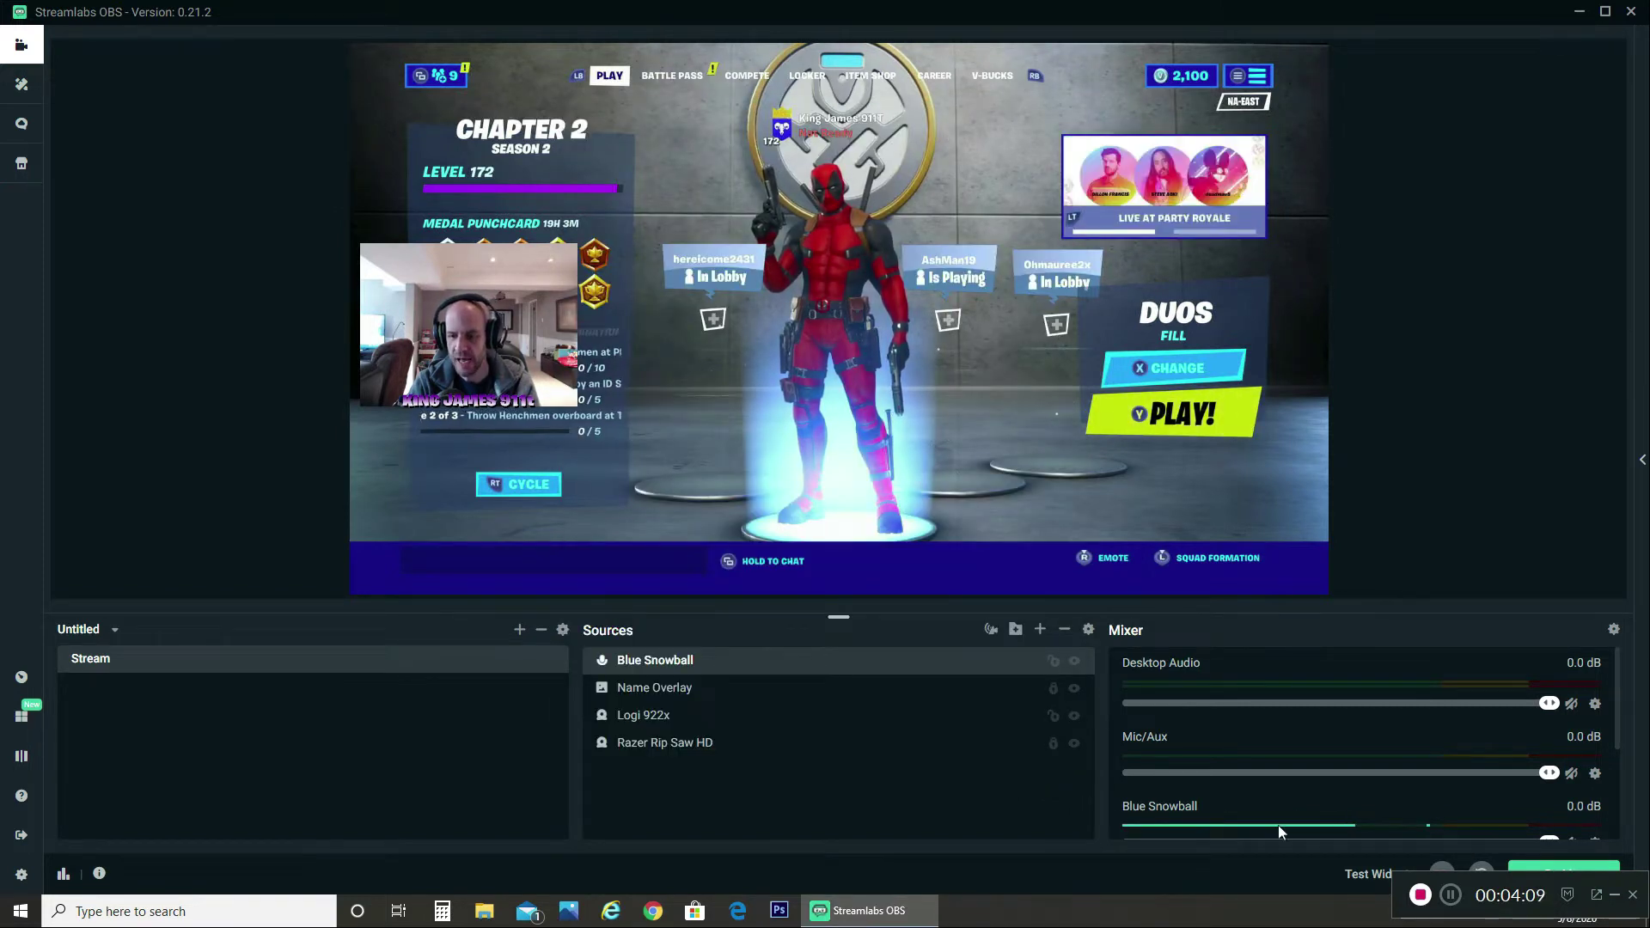
{"action": "scroll", "coordinate": [1267, 812], "scroll_direction": "down", "scroll_amount": 2}
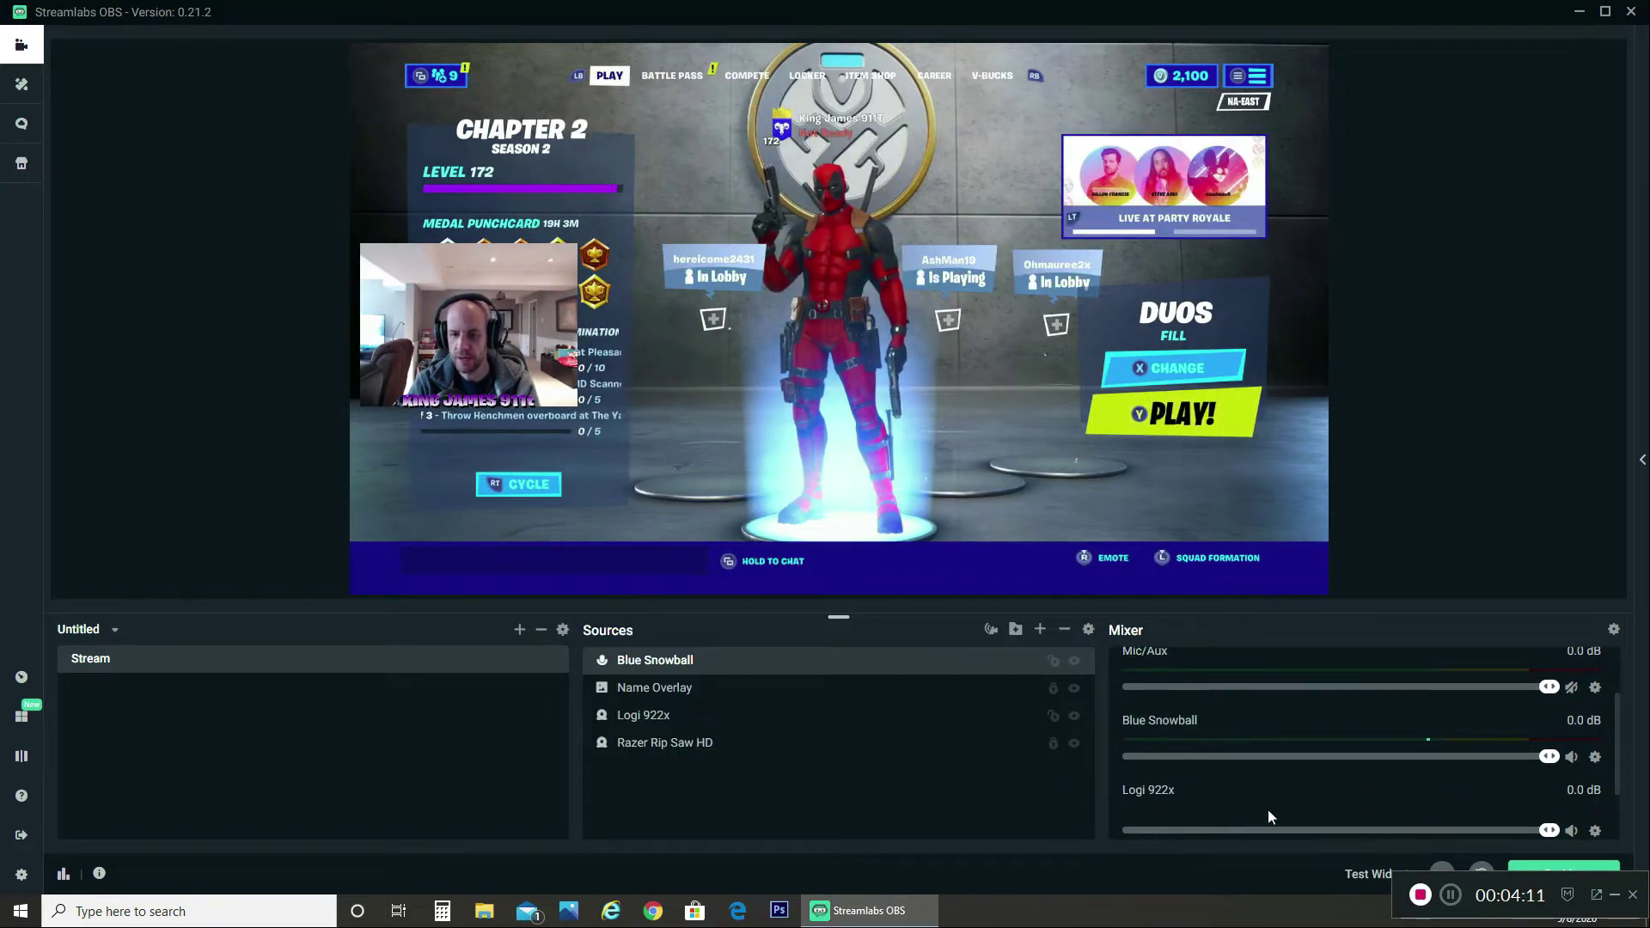